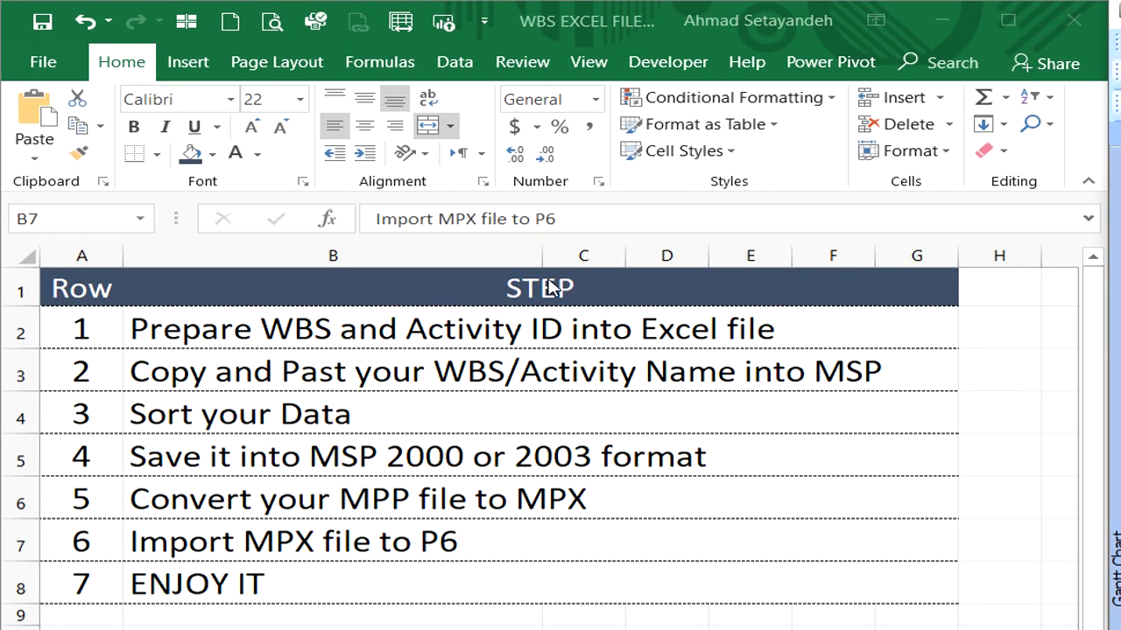
Review the listed workflow steps, from preparing the WBS in Excel through importing the MPX file to P6
click(496, 320)
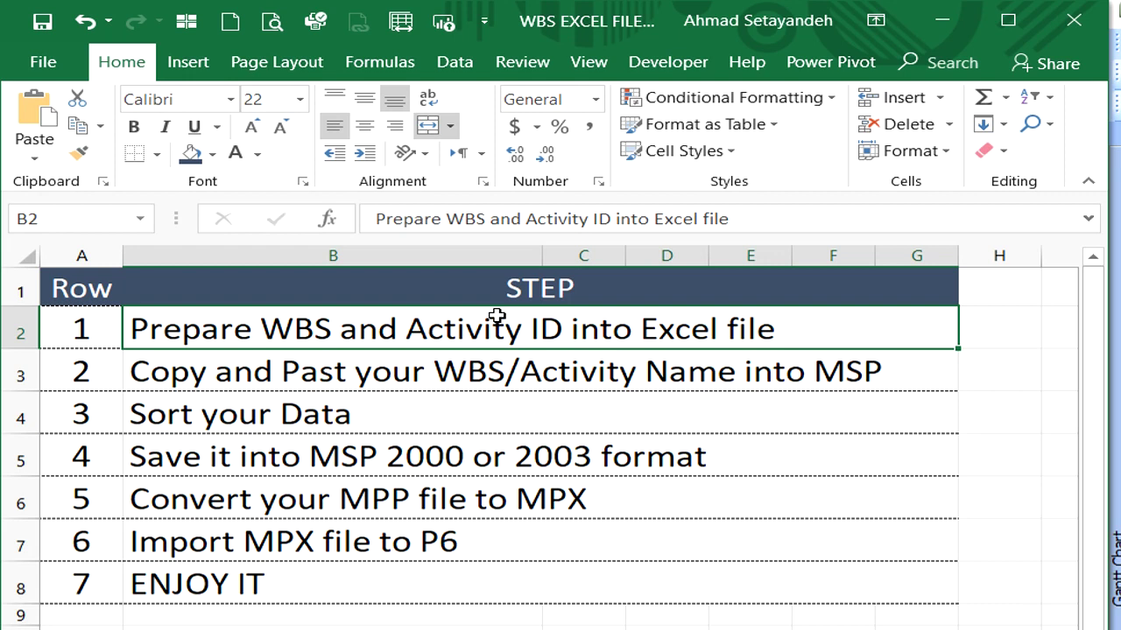
key(Down)
key(Down)
key(Down)
key(Down)
key(Down)
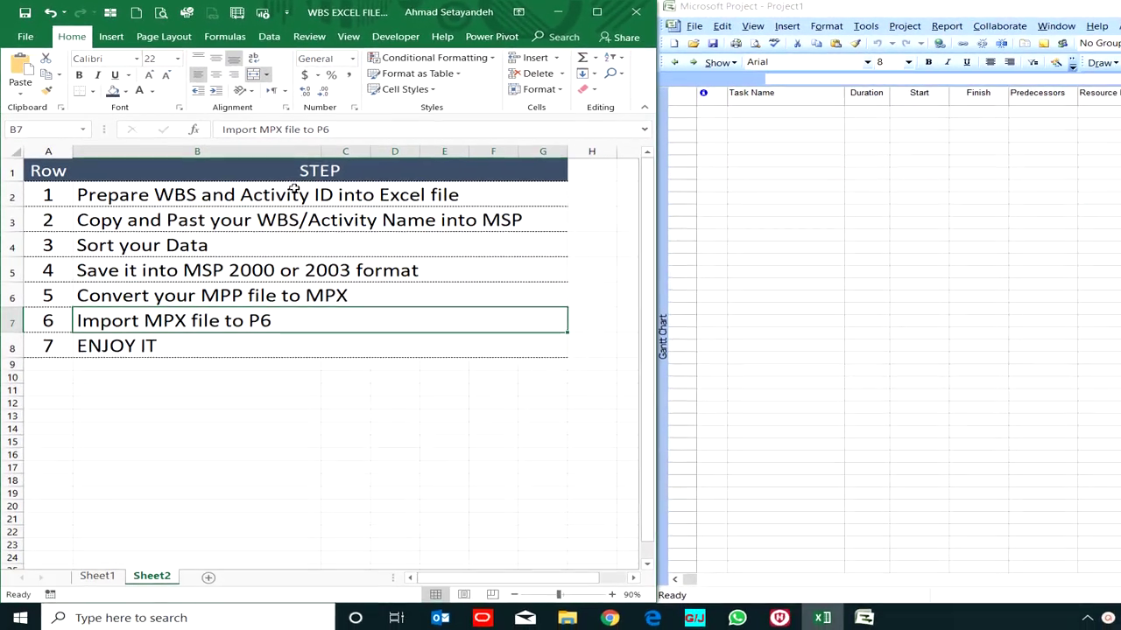
Copy the Activity Name entries B2:B38 from Sheet1 into the Task Name column of the empty Microsoft Project plan, starting at the first row
click(97, 575)
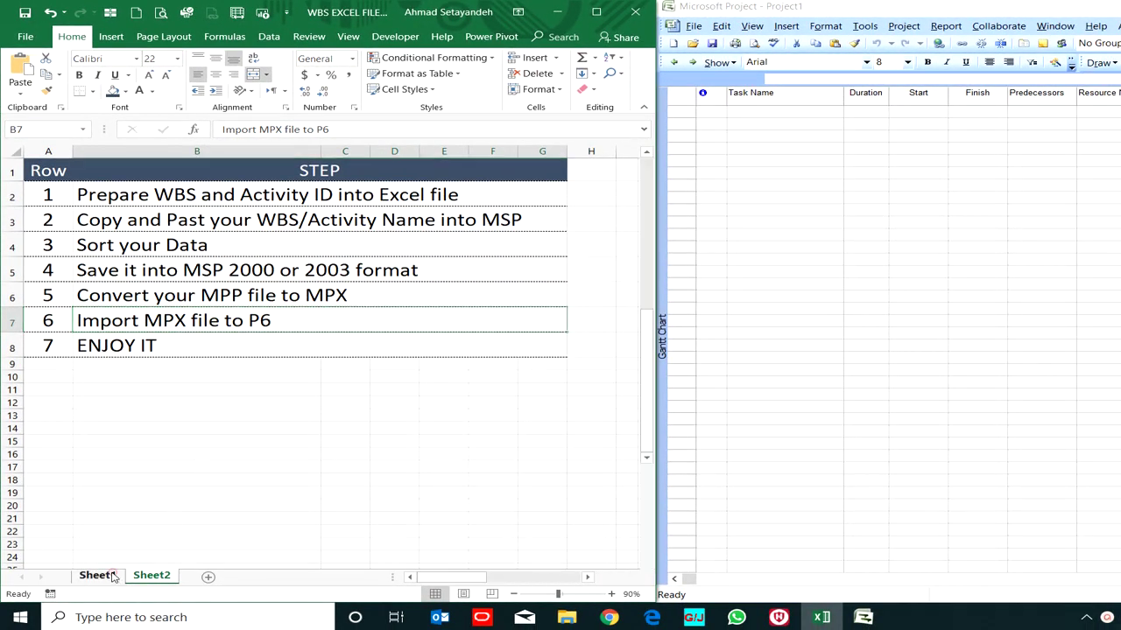
scroll(272, 351, up, 7)
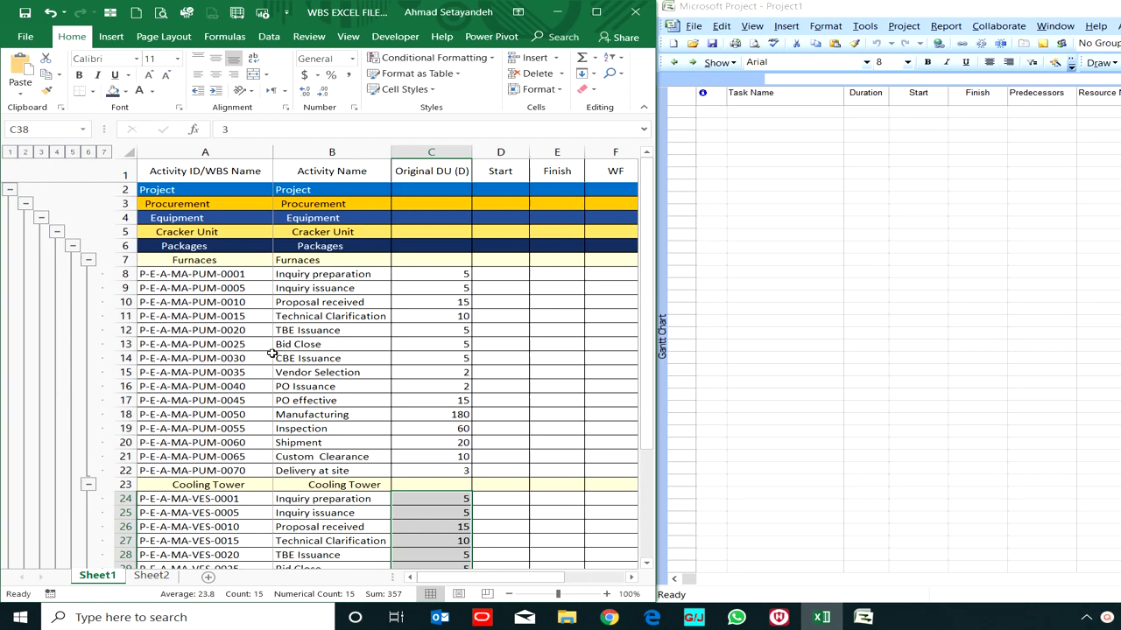
drag(330, 194, 377, 541)
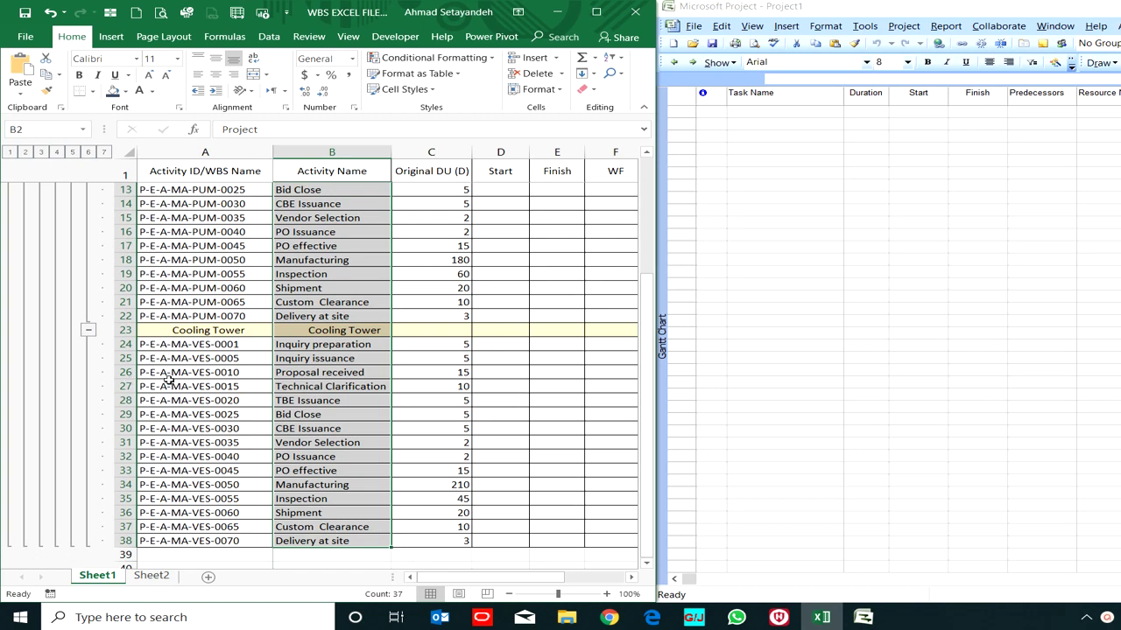
scroll(169, 377, up, 4)
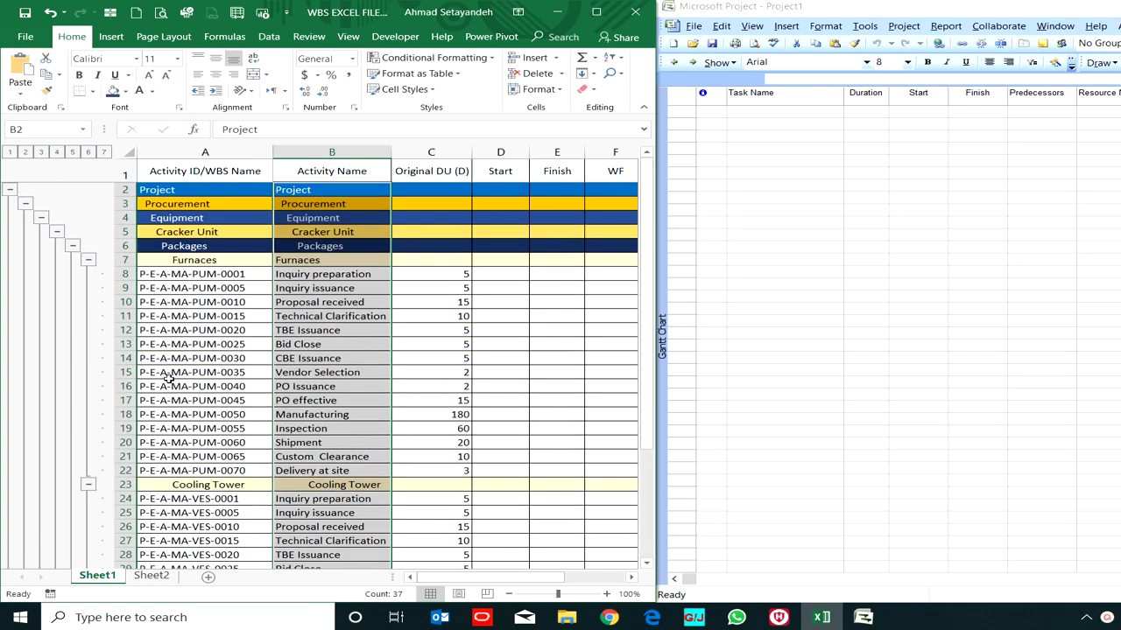
key(ctrl+c)
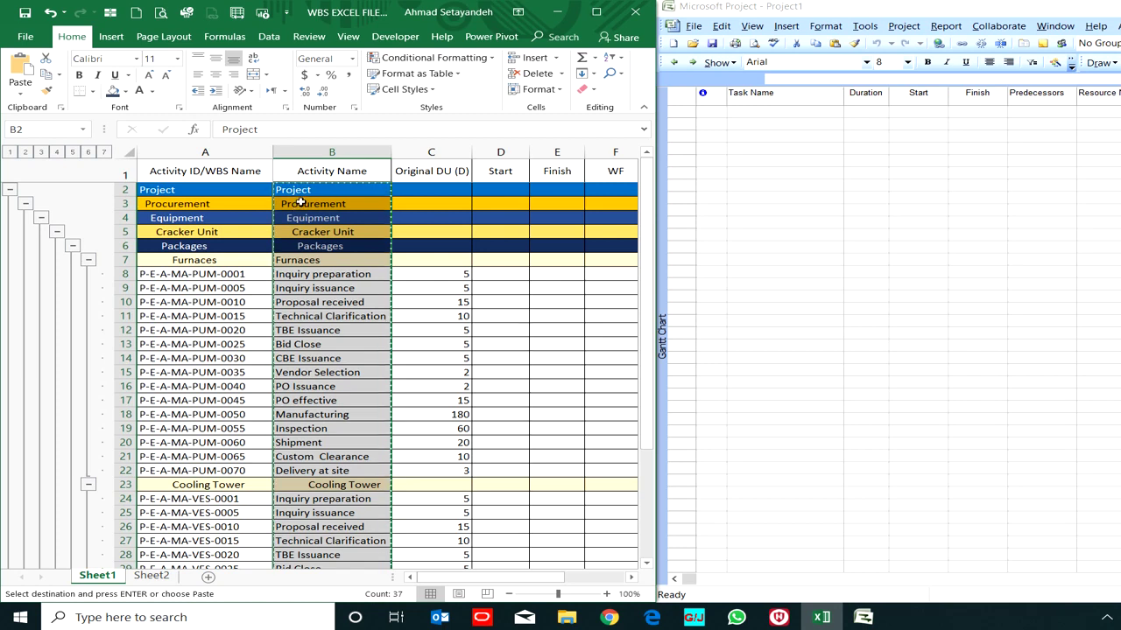
click(805, 112)
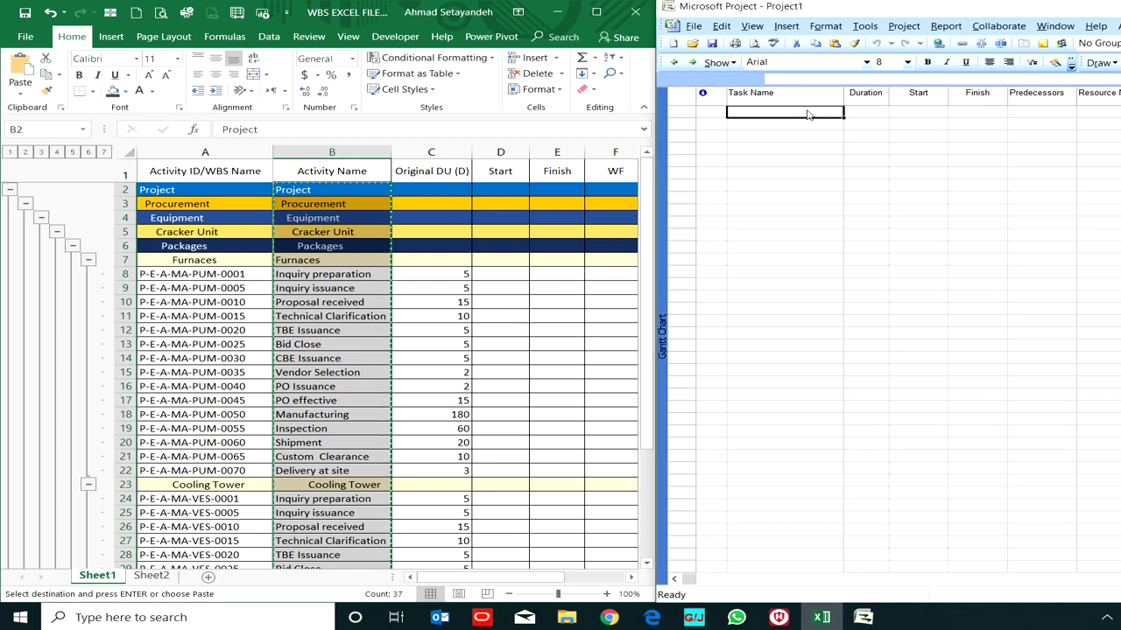
right_click(806, 113)
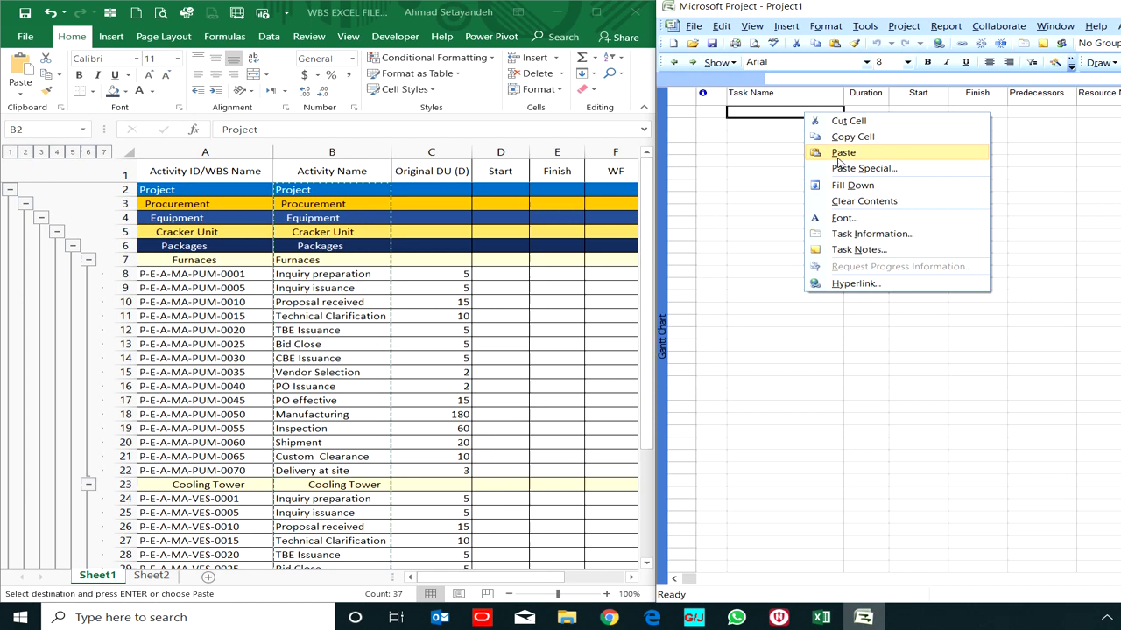
click(837, 155)
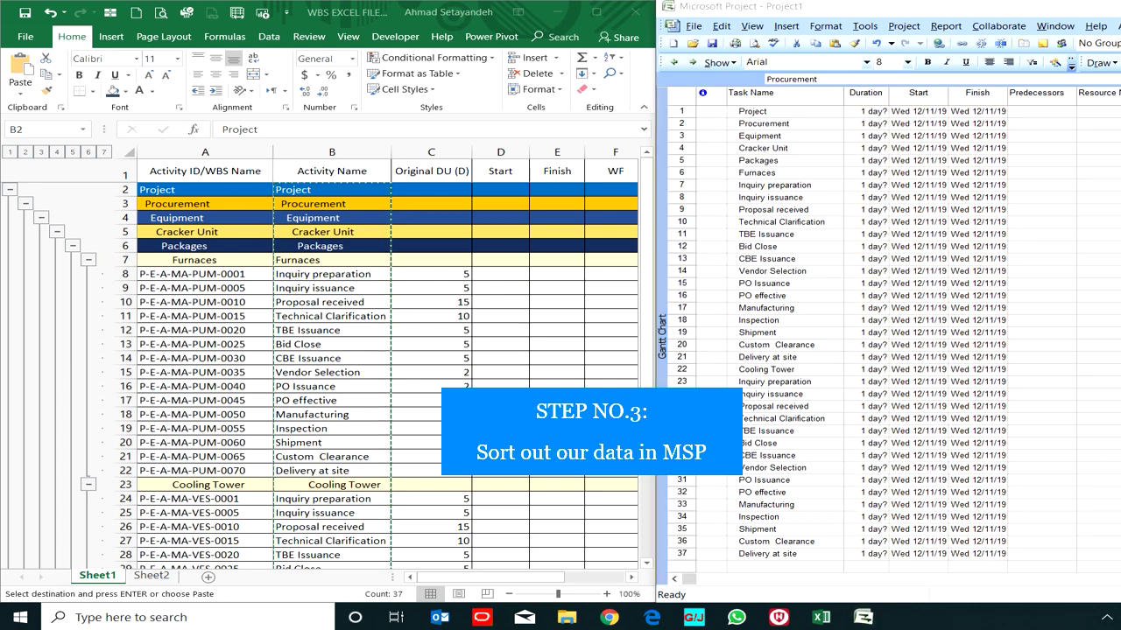
Build the upper outline levels by indenting tasks 2–37 under Project, 3–37 under Procurement and 4–37 under Equipment
drag(687, 123, 735, 553)
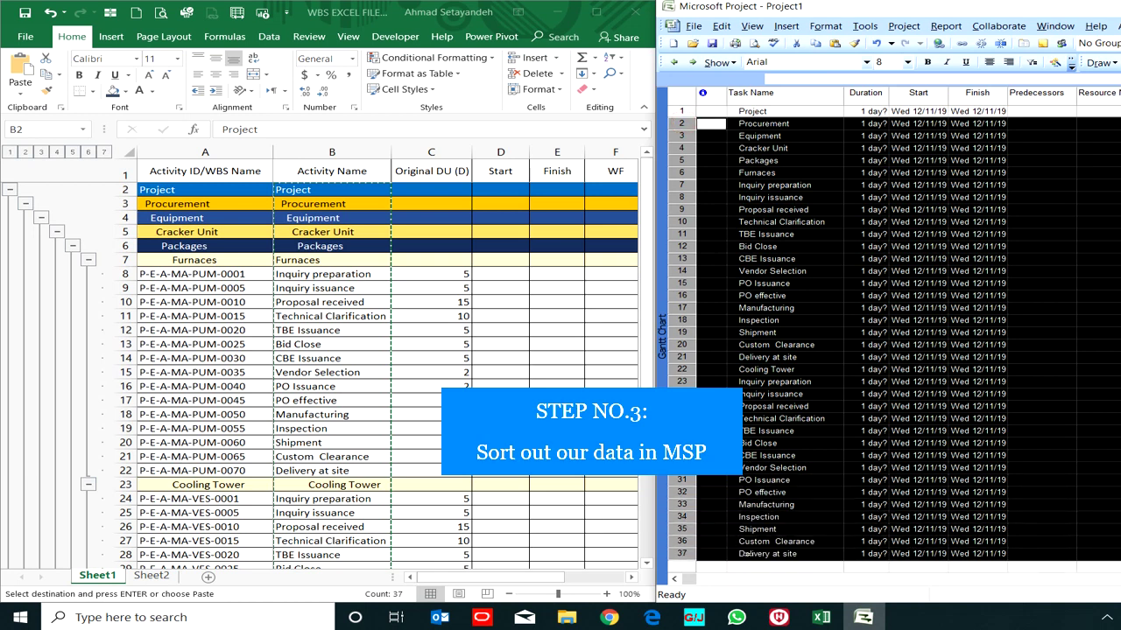
key(alt+shift+Right)
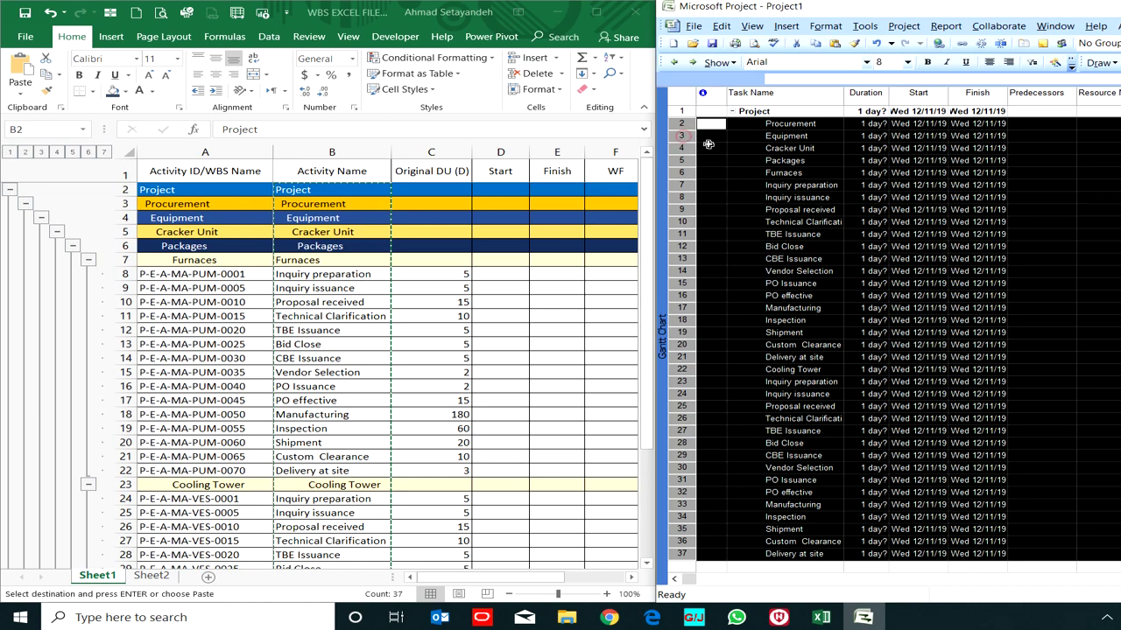
drag(708, 144, 656, 550)
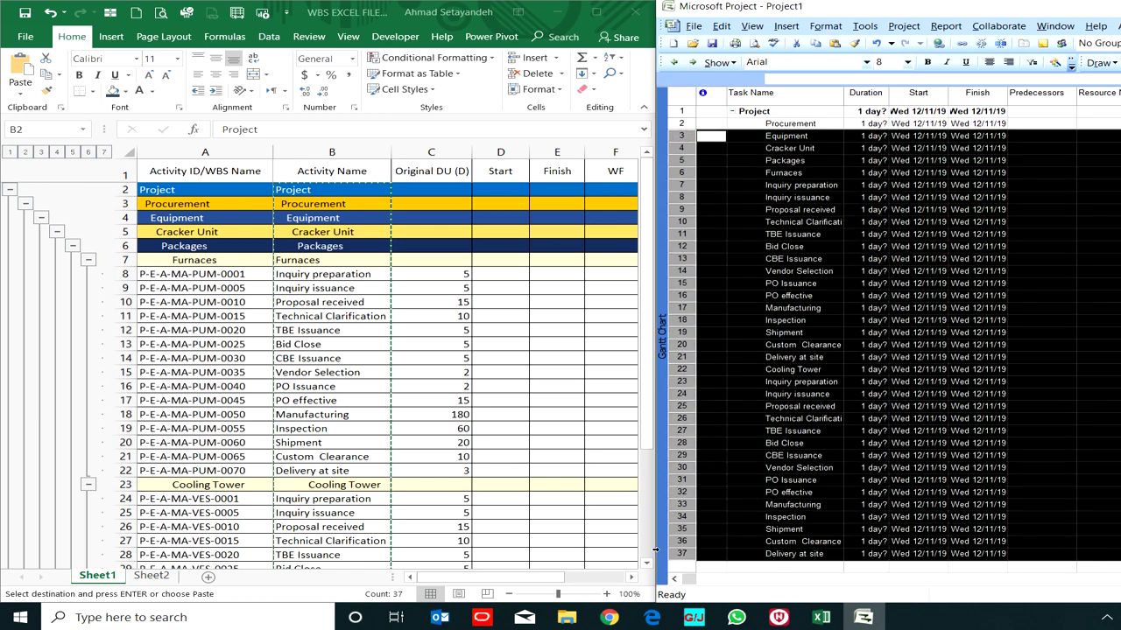
key(alt+shift+Right)
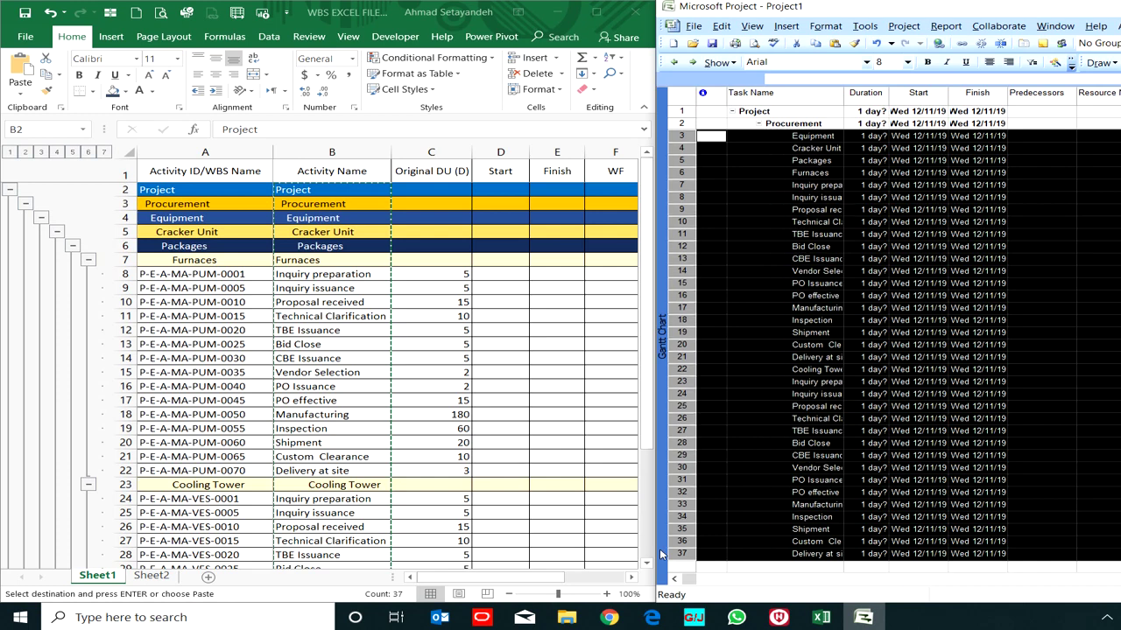
click(712, 135)
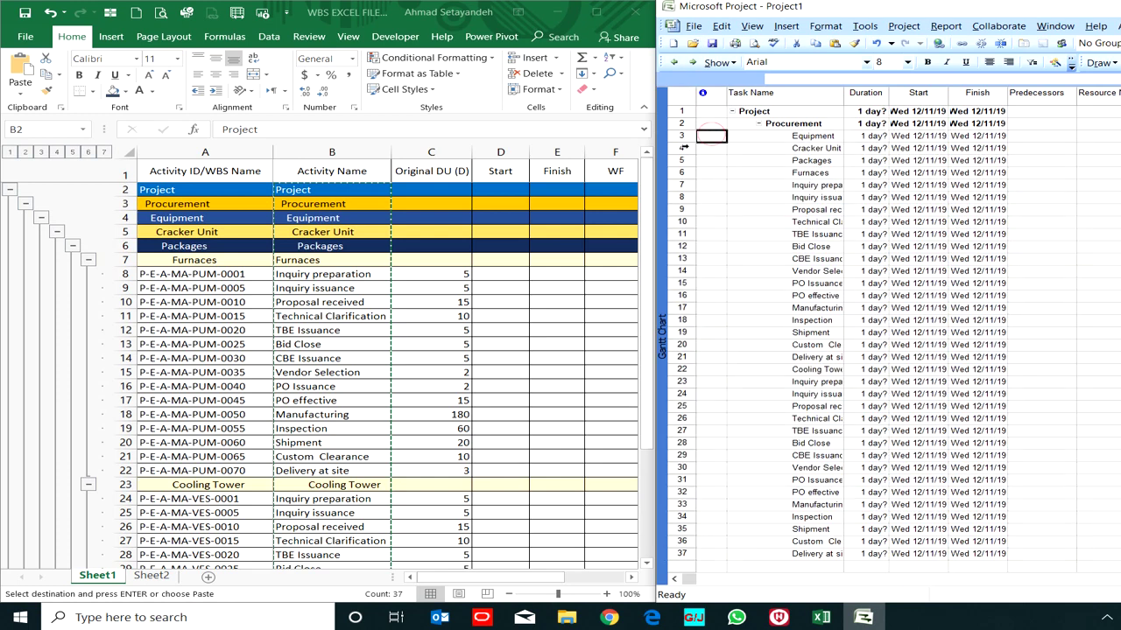
drag(710, 147, 648, 562)
key(alt+shift+Right)
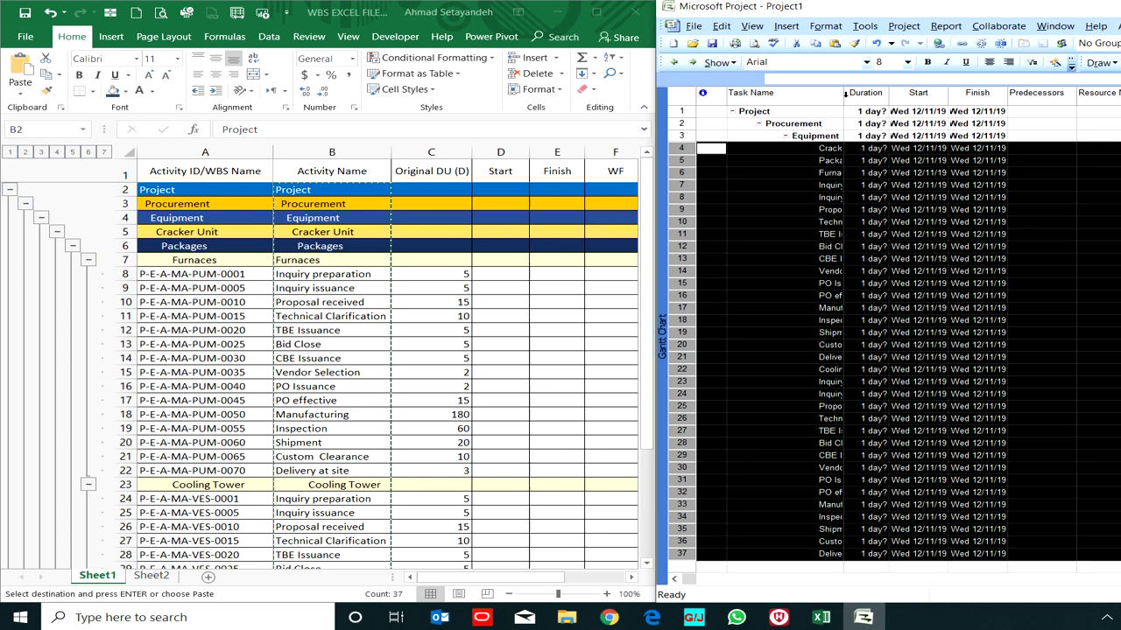
Widen the Task Name column and indent tasks 5–37 under Cracker Unit, with tasks 6–37 one level deeper under Packages
drag(844, 93, 901, 93)
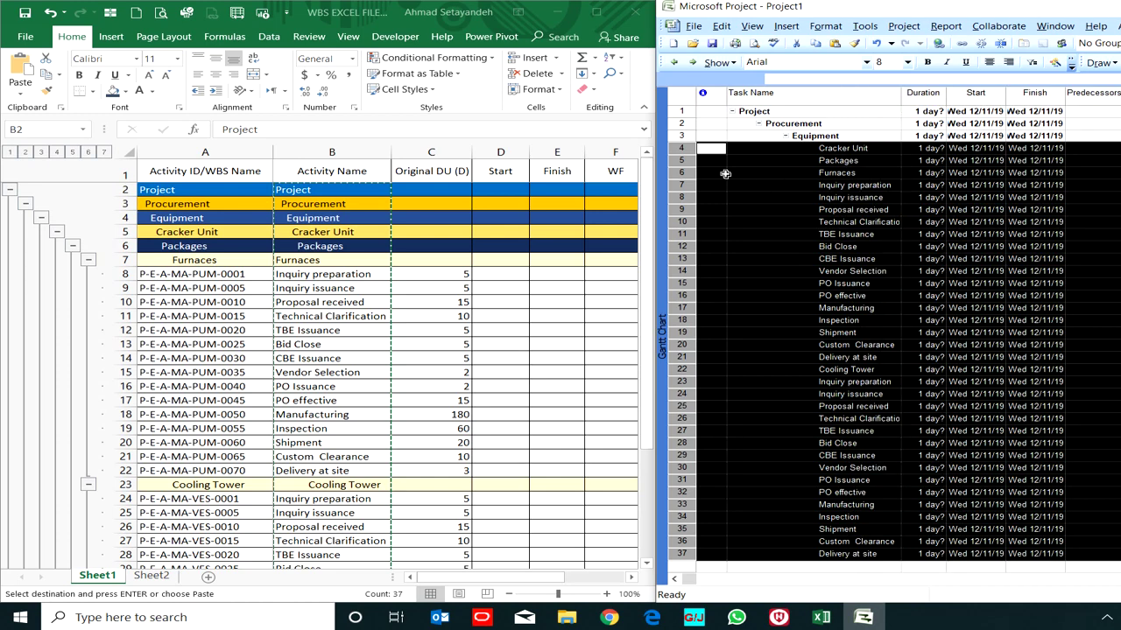
click(684, 162)
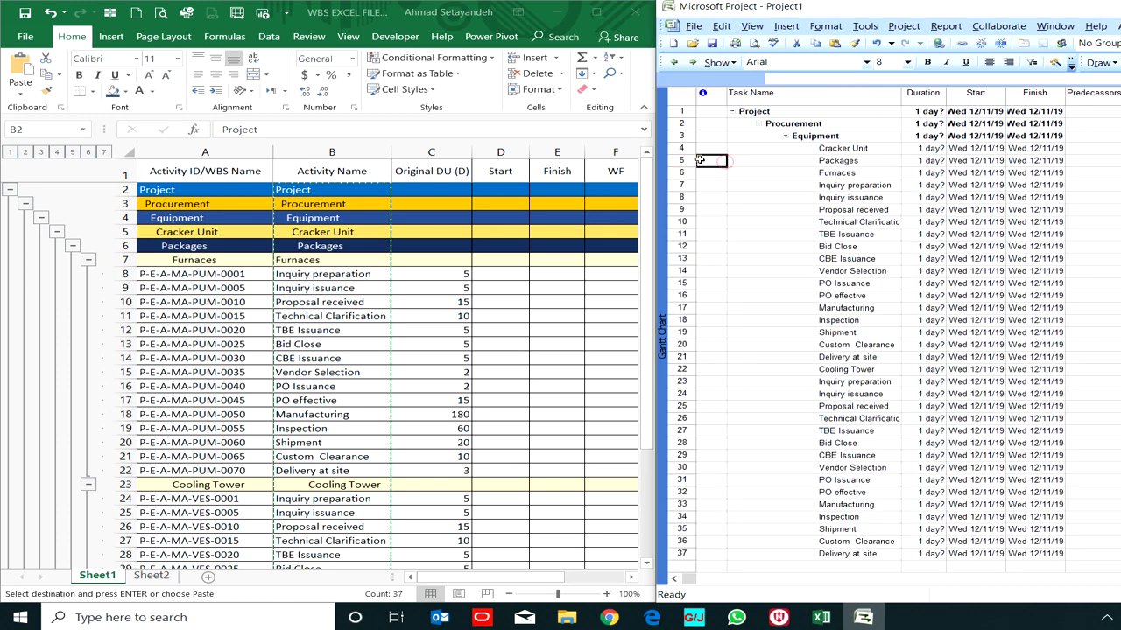
drag(684, 161, 686, 553)
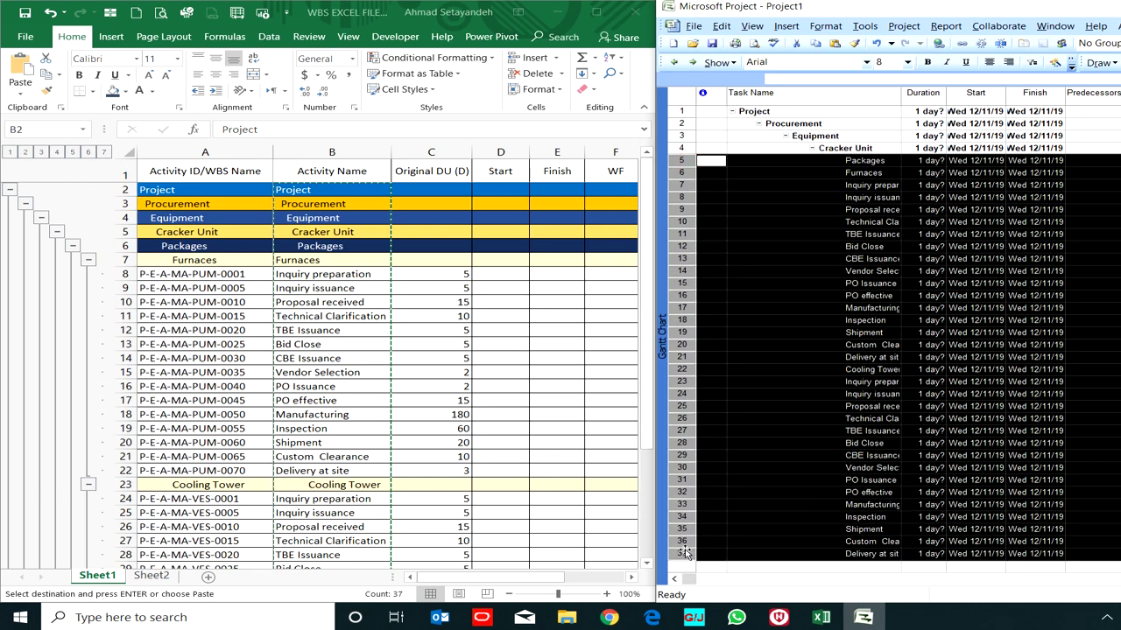
key(alt+shift+Right)
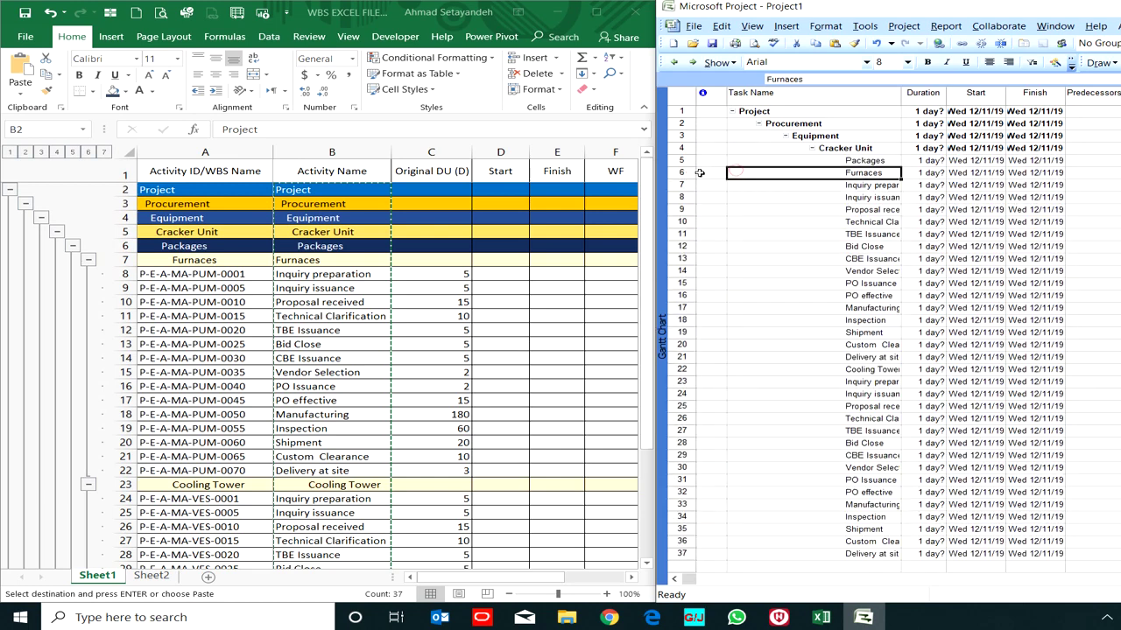
drag(682, 173, 687, 554)
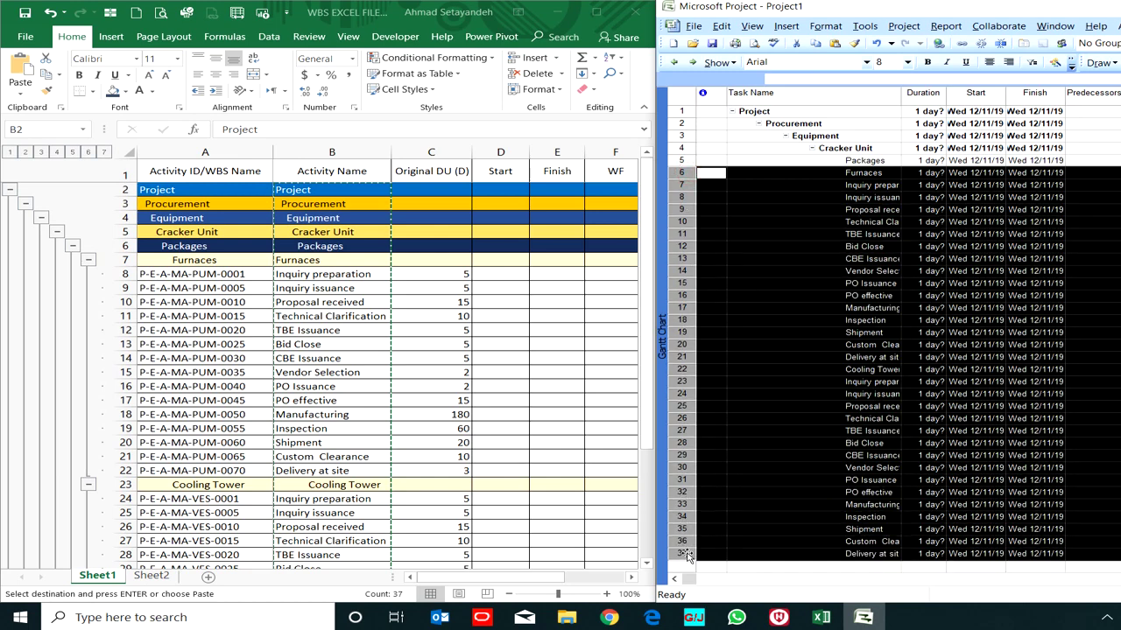
key(alt+shift+Right)
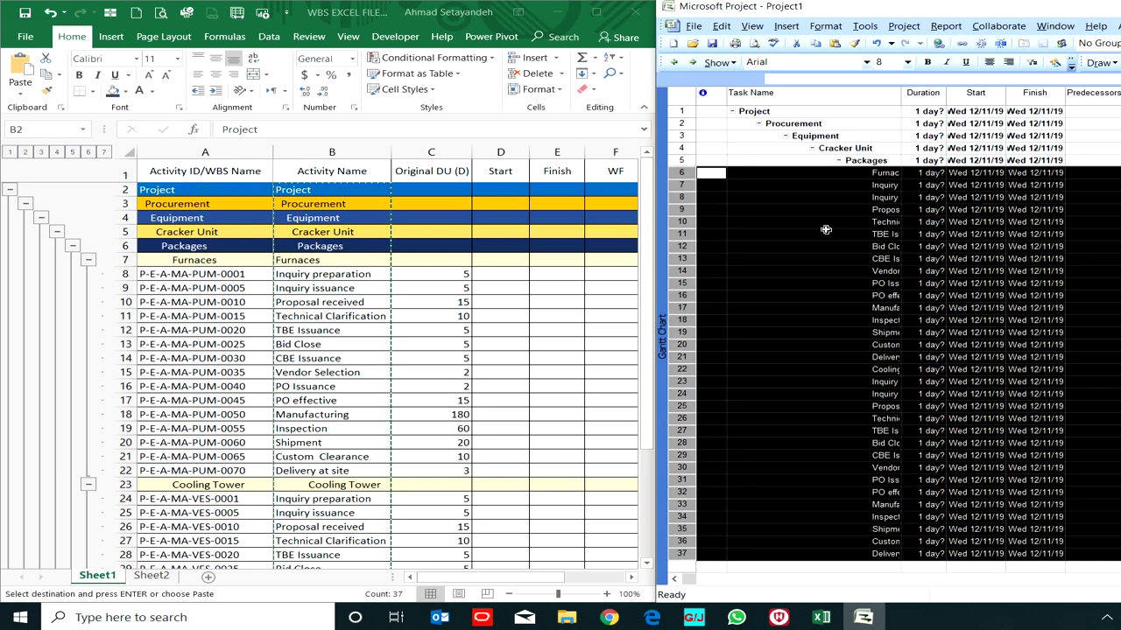
Widen the Task Name column further and indent tasks 7–21 under Furnaces and tasks 23–37 under Cooling Tower
drag(901, 98, 950, 98)
click(884, 182)
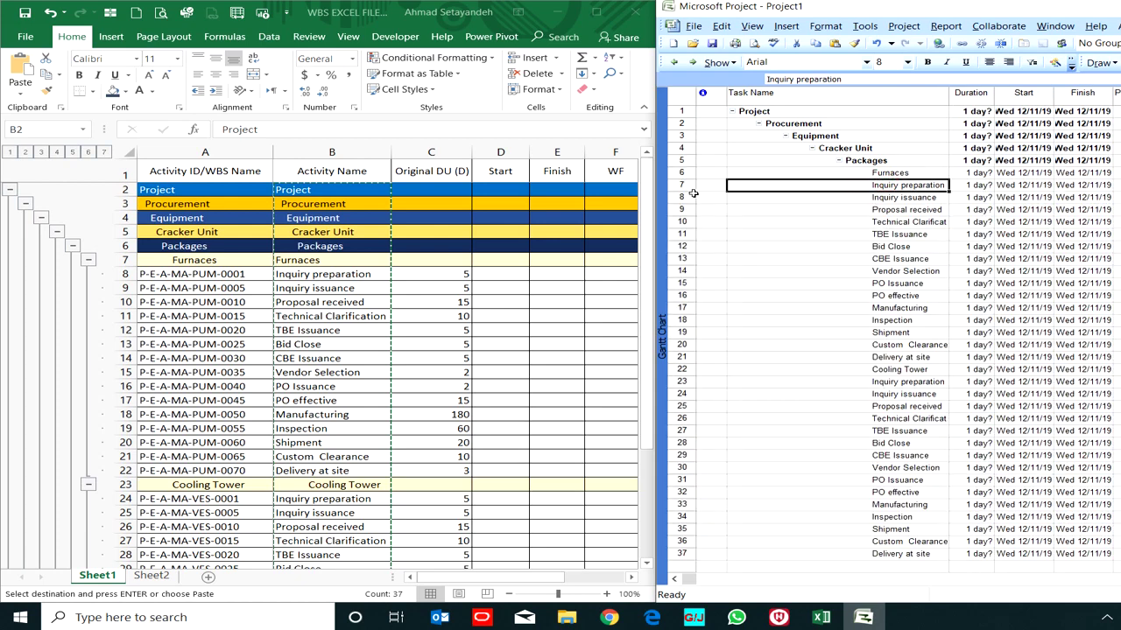
drag(681, 185, 724, 350)
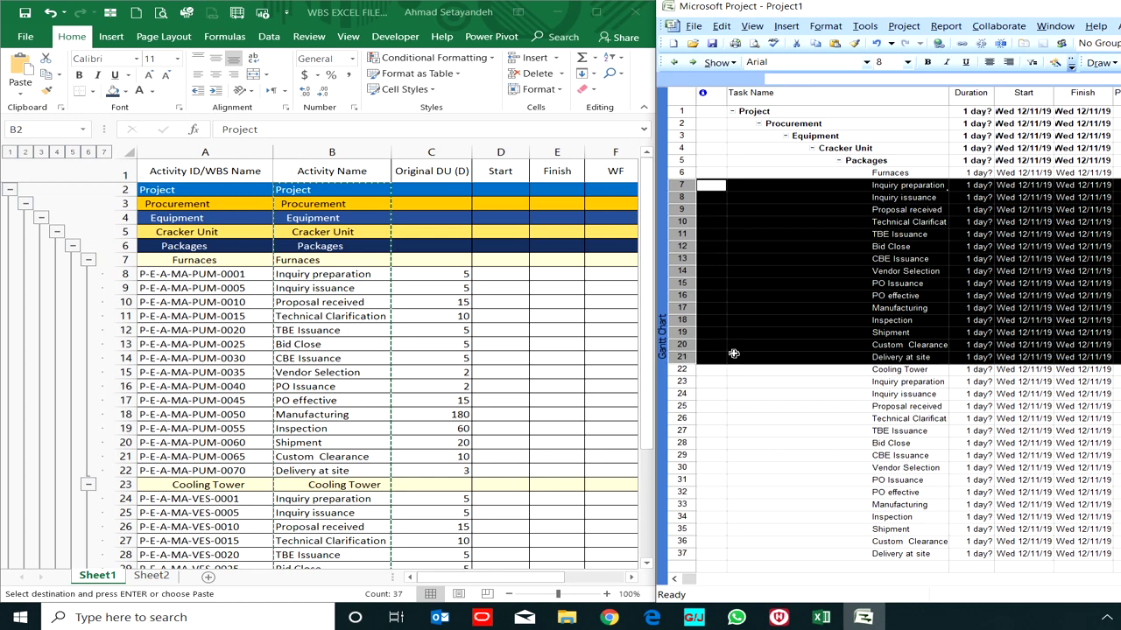
key(alt+shift+Right)
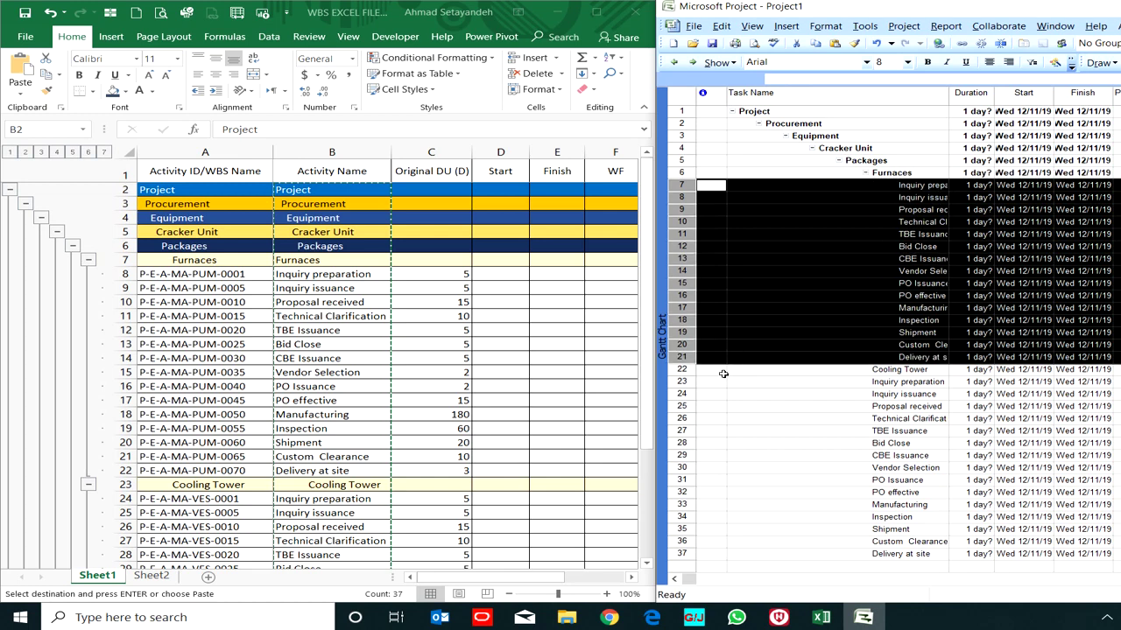
drag(680, 380, 720, 556)
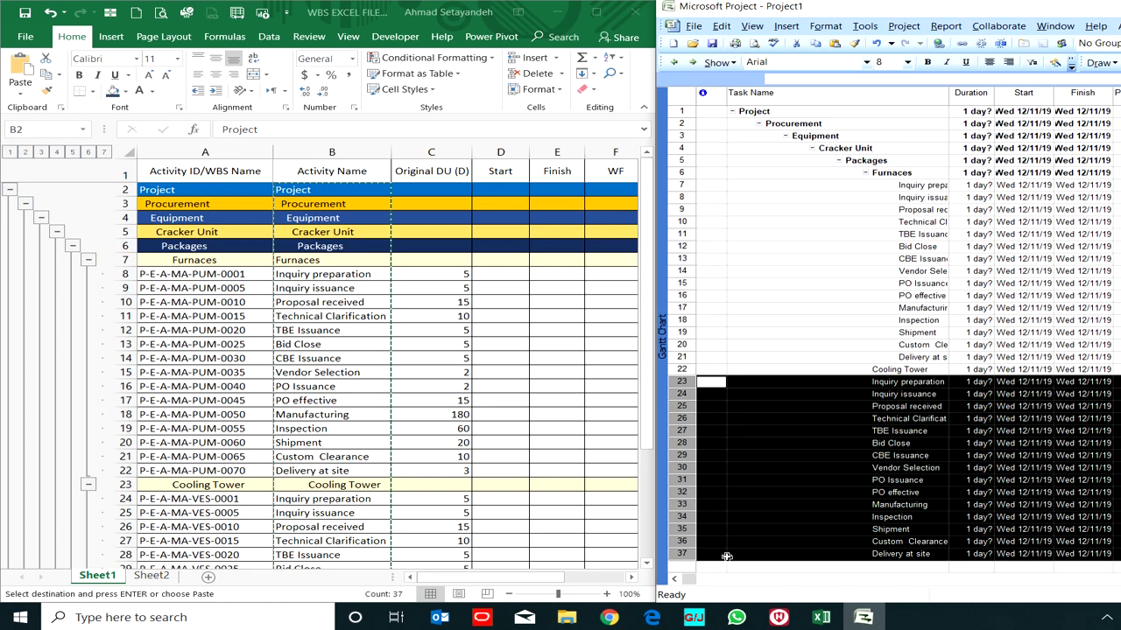
key(alt+shift+Right)
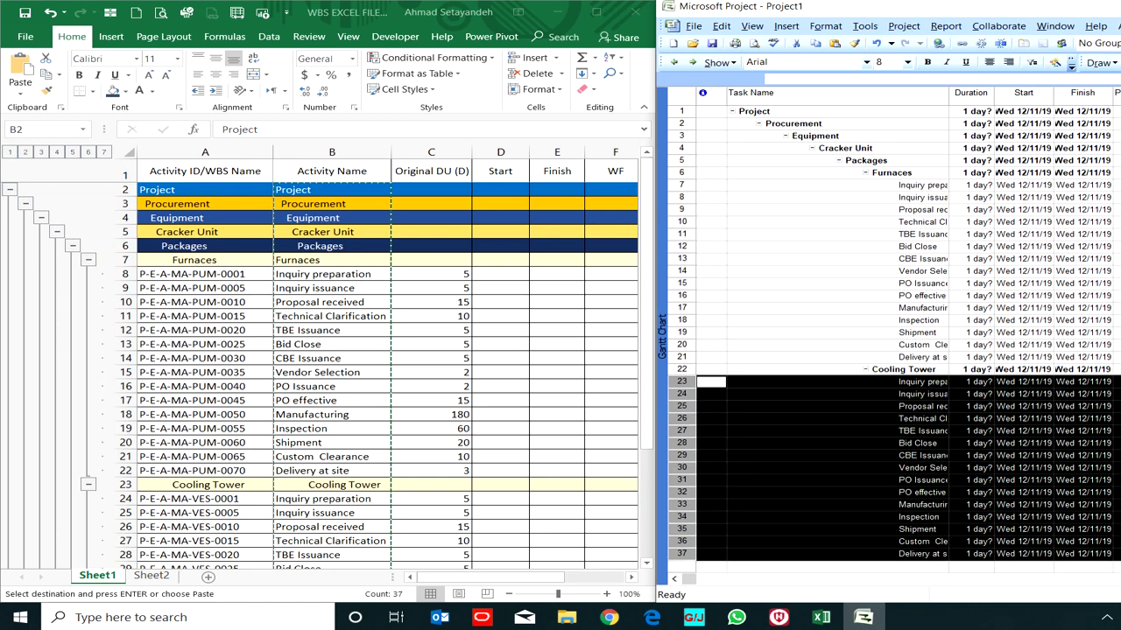
Copy the Furnaces durations C8:C22 from the Excel sheet into the Duration column of tasks 7–21 in Microsoft Project
key(alt+Tab)
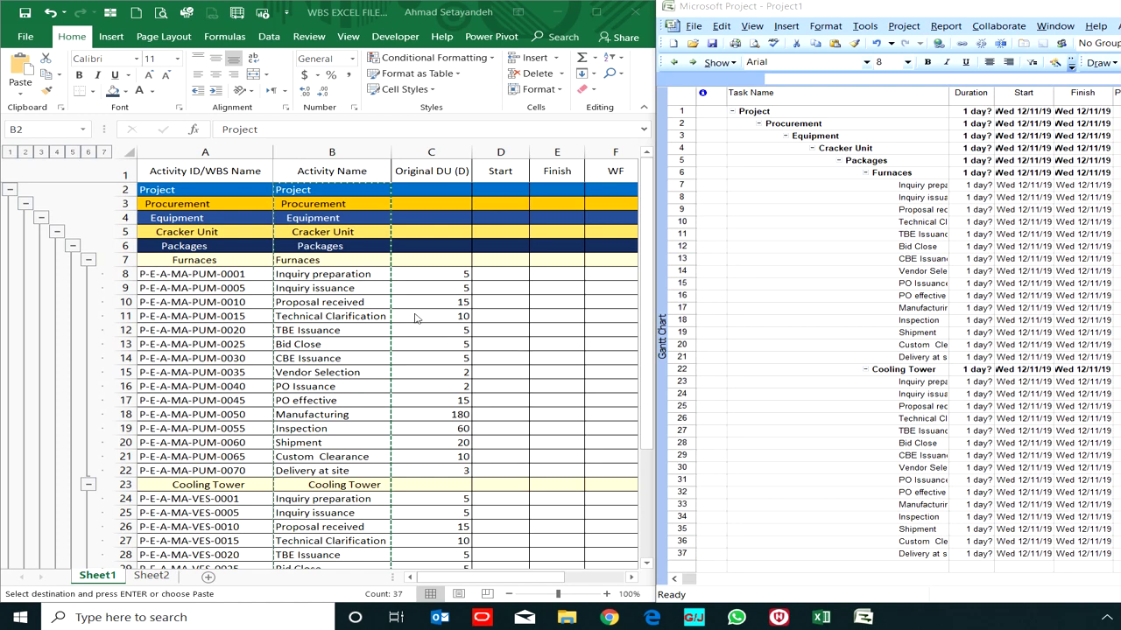
drag(427, 273, 440, 473)
key(ctrl+c)
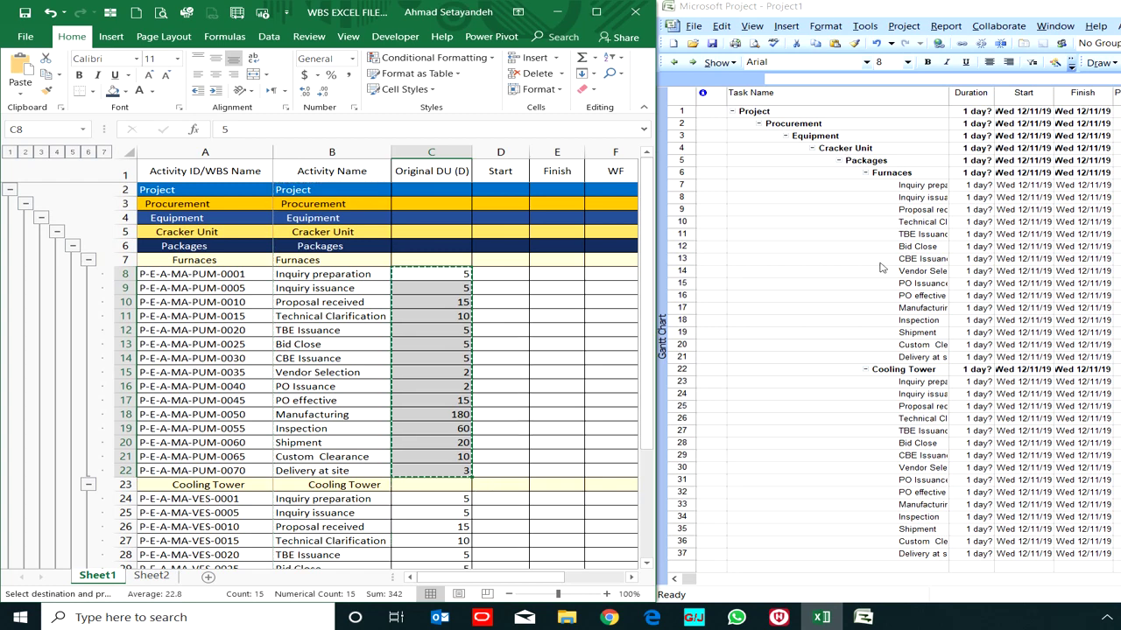
click(968, 186)
right_click(968, 186)
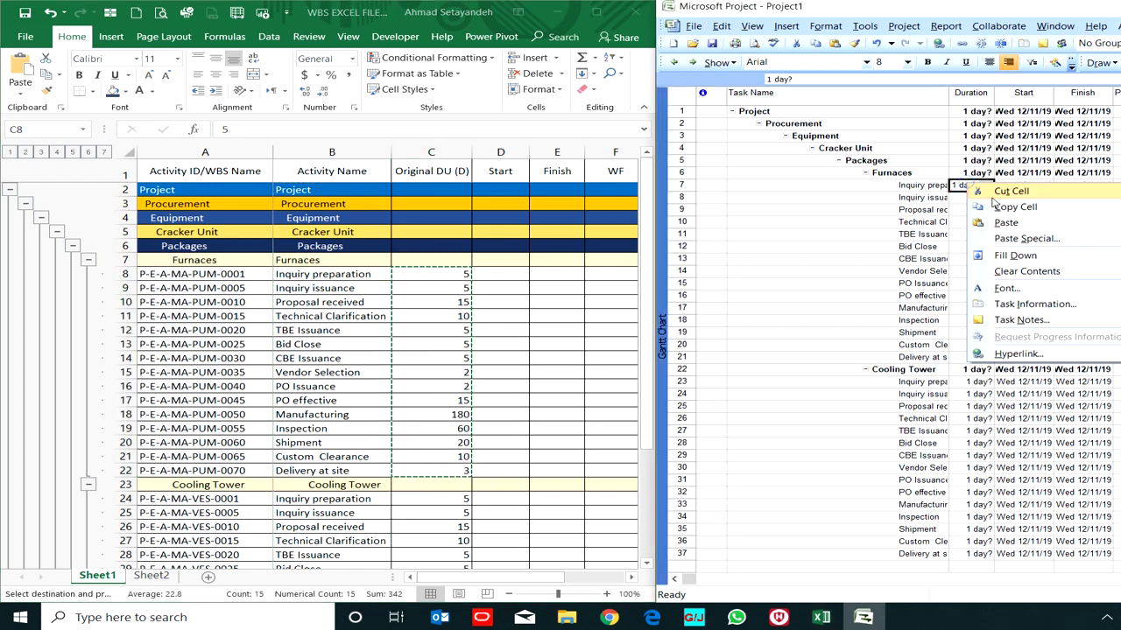
click(1006, 223)
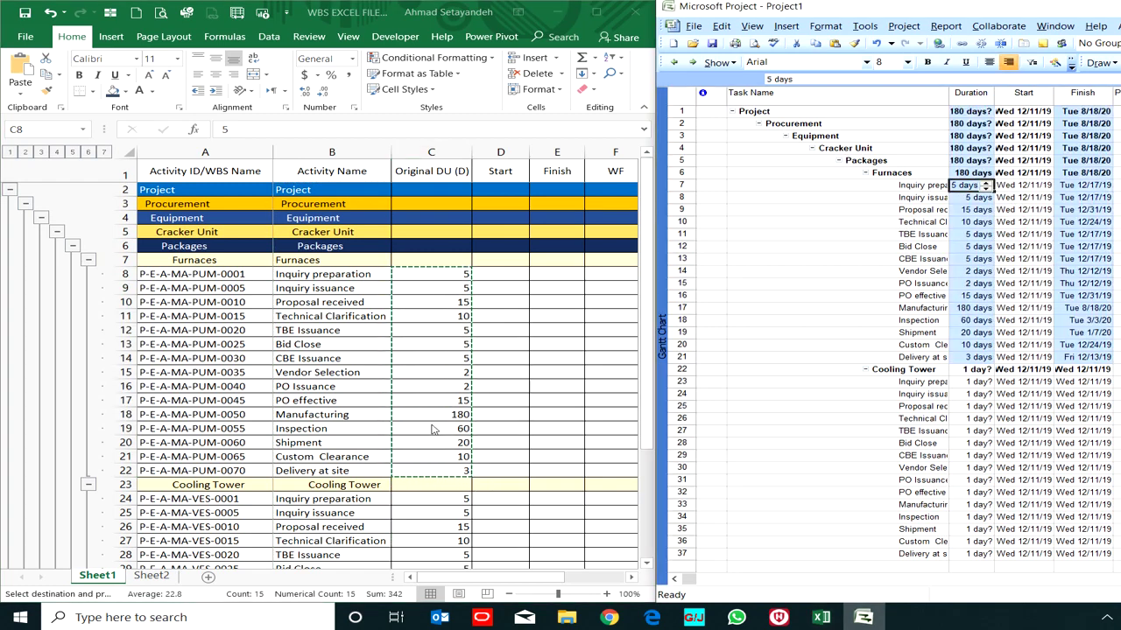
Copy the Cooling Tower durations C24:C38 from the Excel sheet into the Duration column of tasks 23–37 in Microsoft Project
click(435, 496)
scroll(435, 499, down, 4)
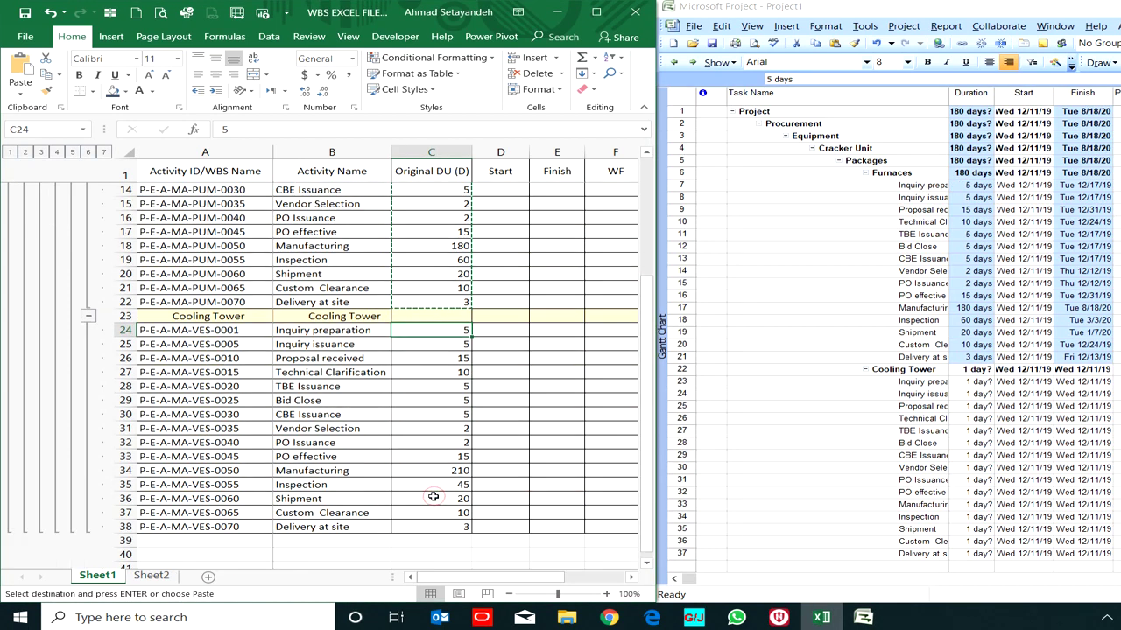
shift+click(435, 526)
key(ctrl+c)
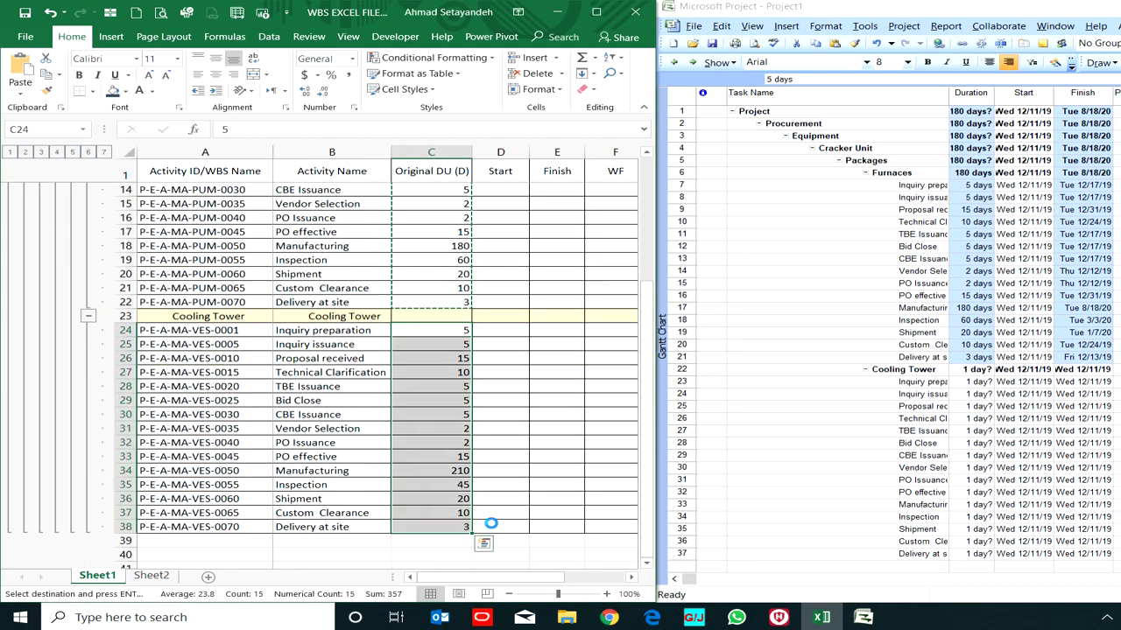
click(988, 381)
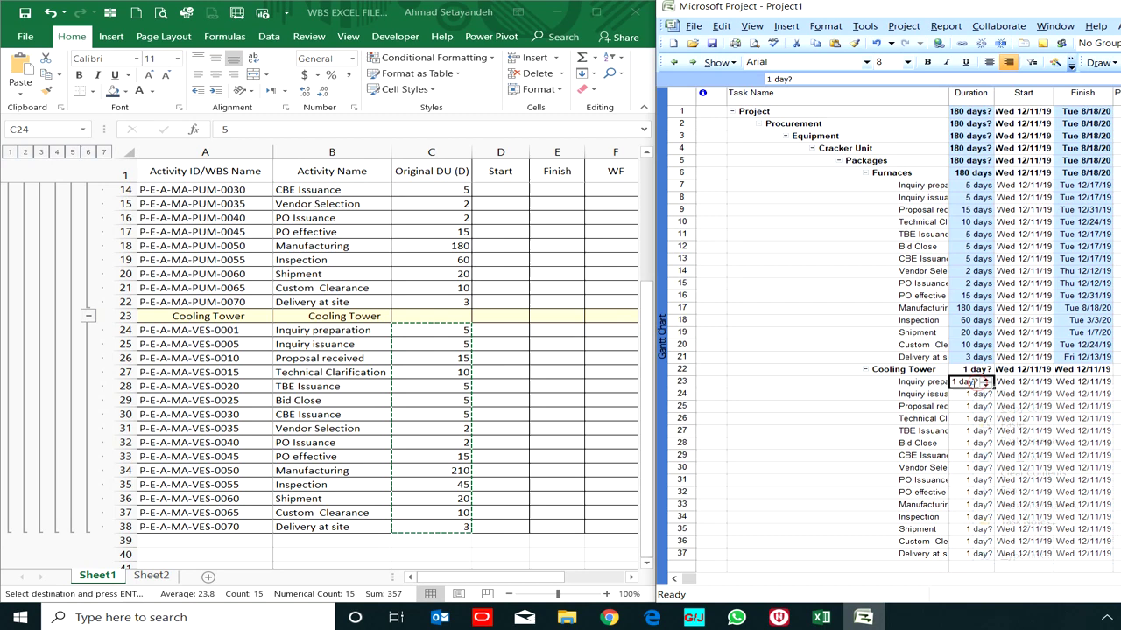
right_click(973, 383)
click(1011, 424)
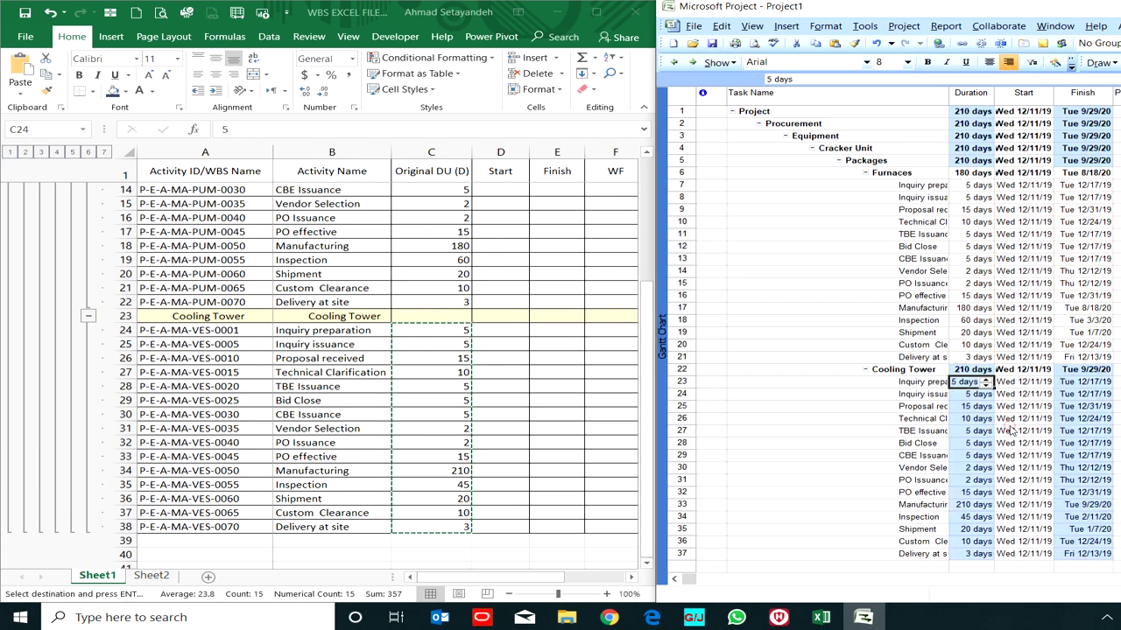
Save the schedule to the Desktop as Project1 in the standard Project format
click(963, 418)
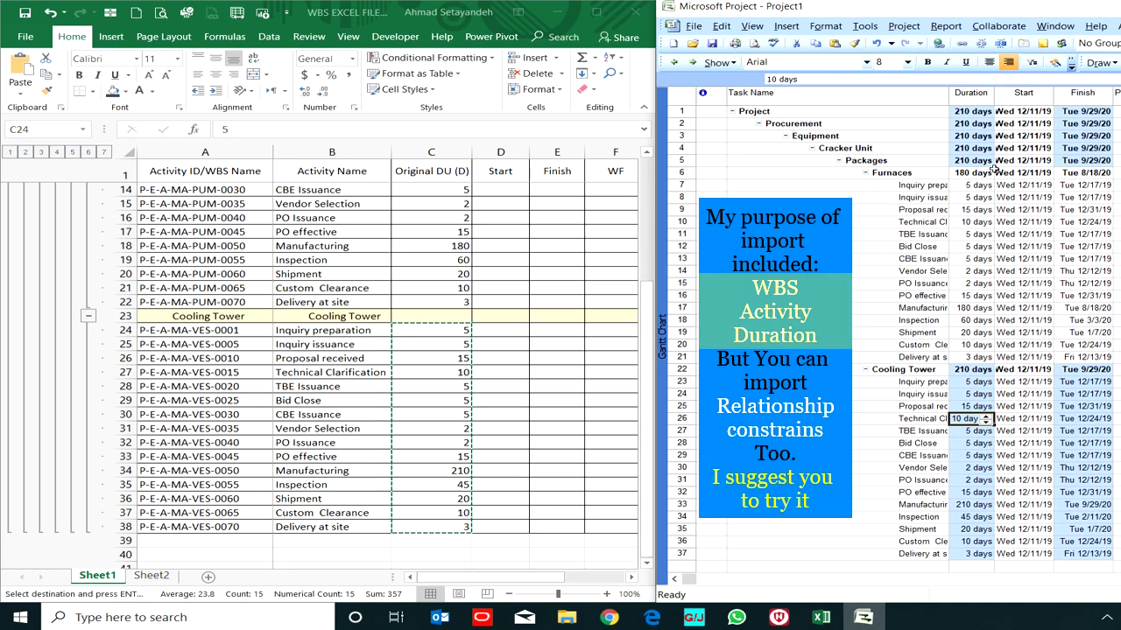
click(869, 247)
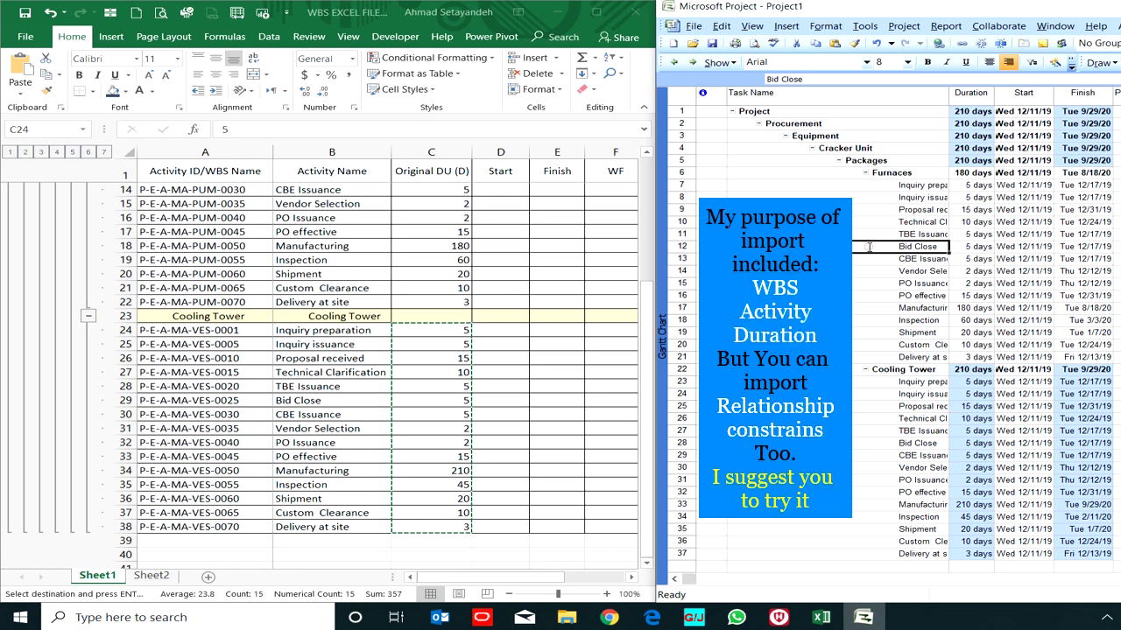
click(699, 28)
click(729, 122)
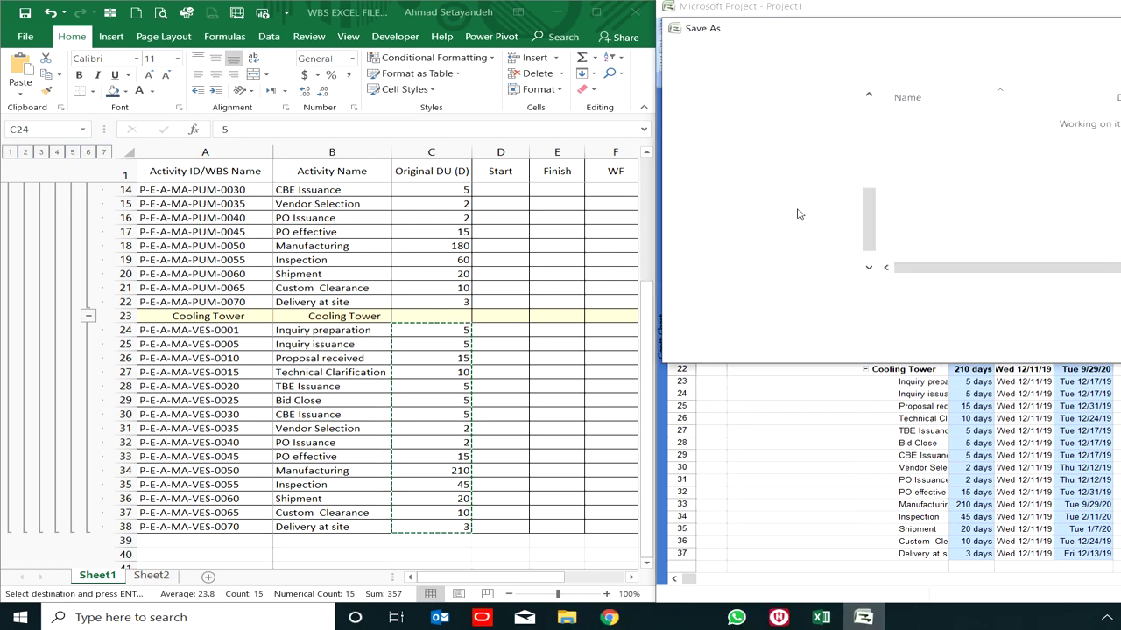
click(719, 140)
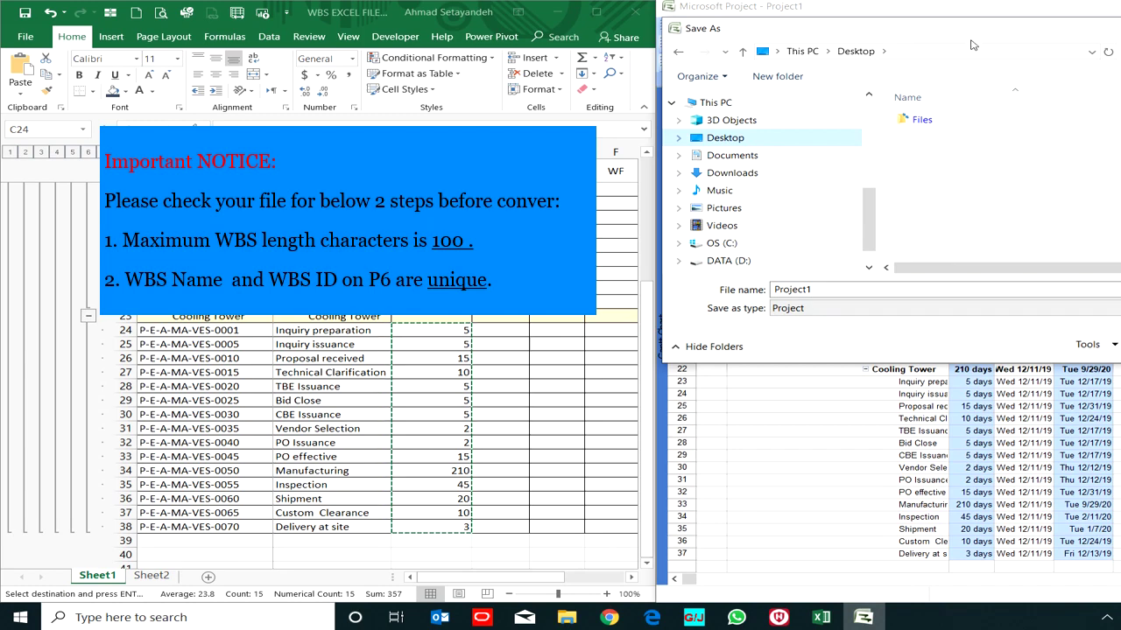
drag(969, 42, 620, 86)
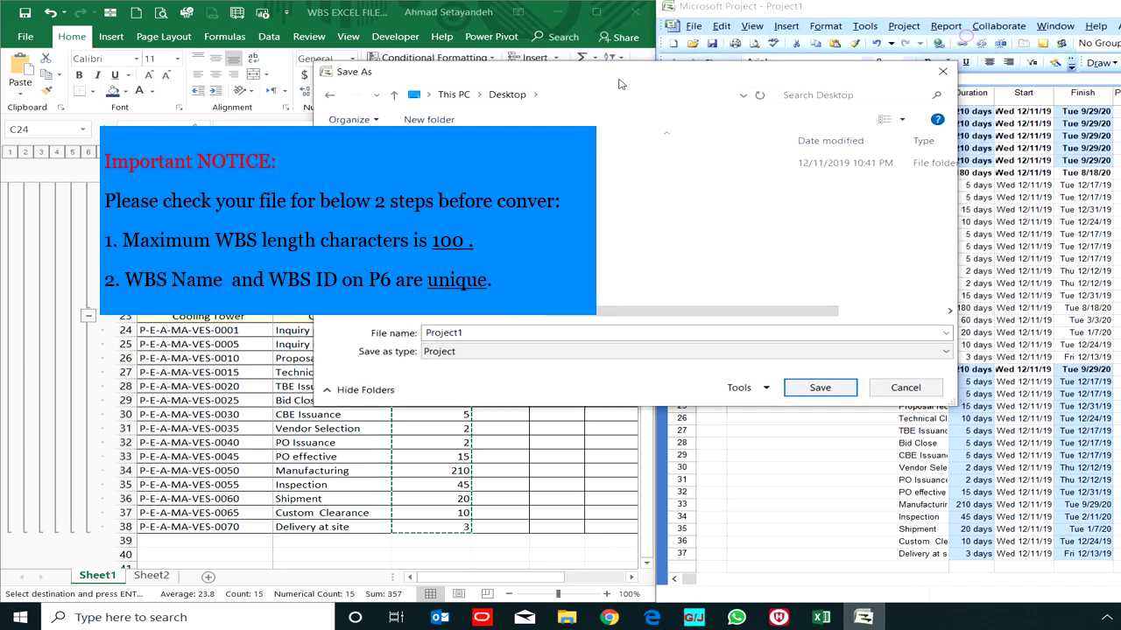
click(807, 390)
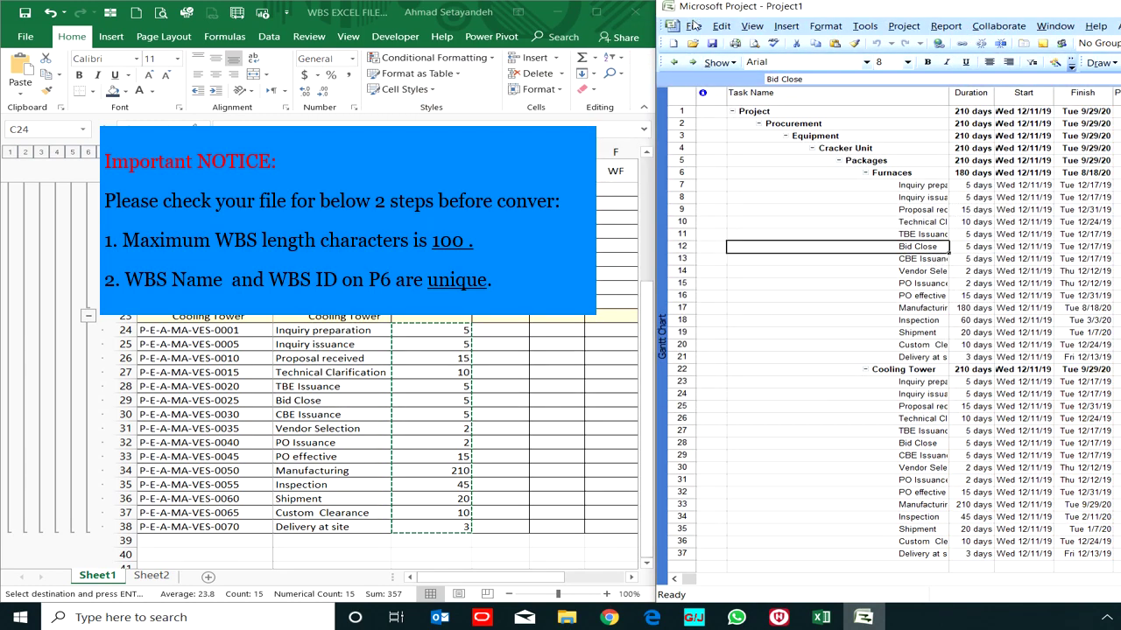
Save a copy on the Desktop as Project-00 in Microsoft Project 2000 - 2003 format, keeping that format despite incompatible features
click(694, 26)
click(728, 122)
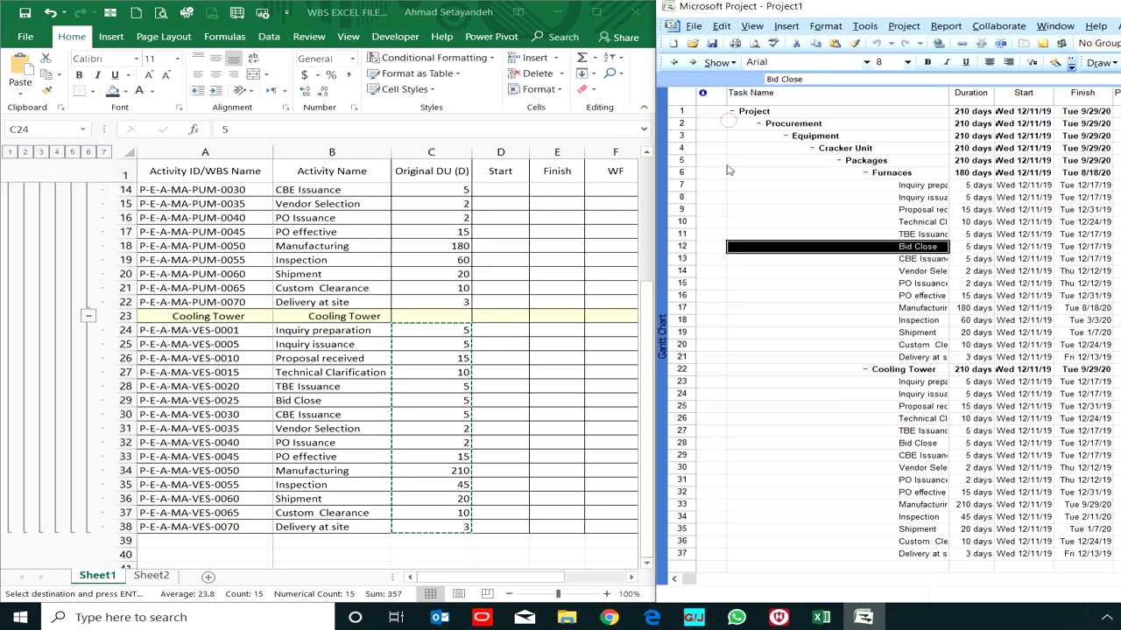
click(488, 351)
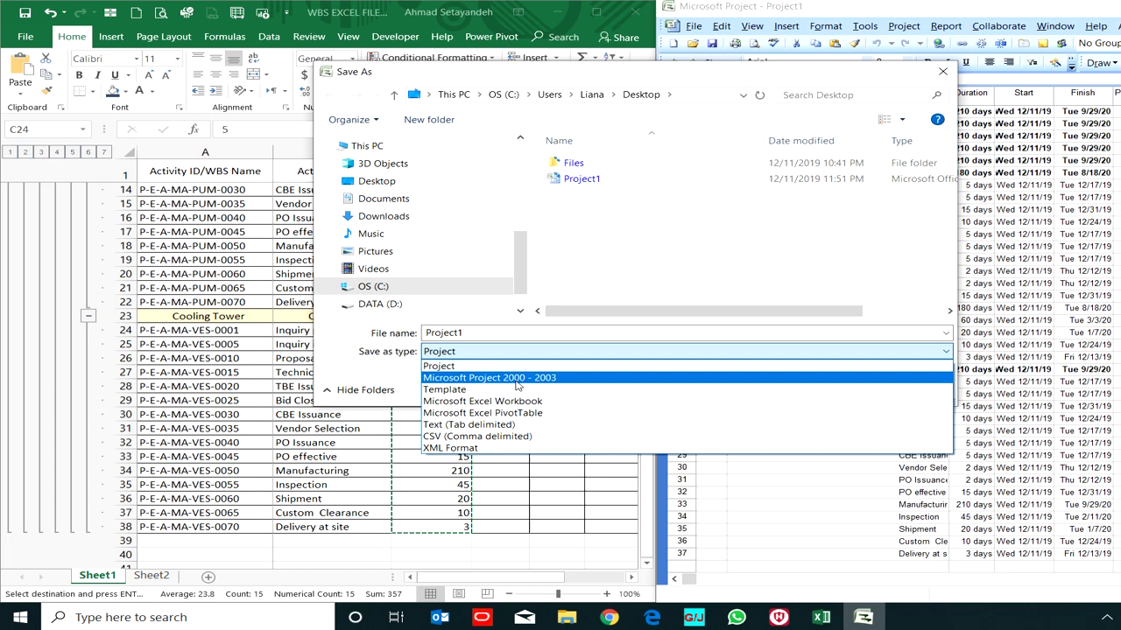
click(515, 380)
double_click(475, 332)
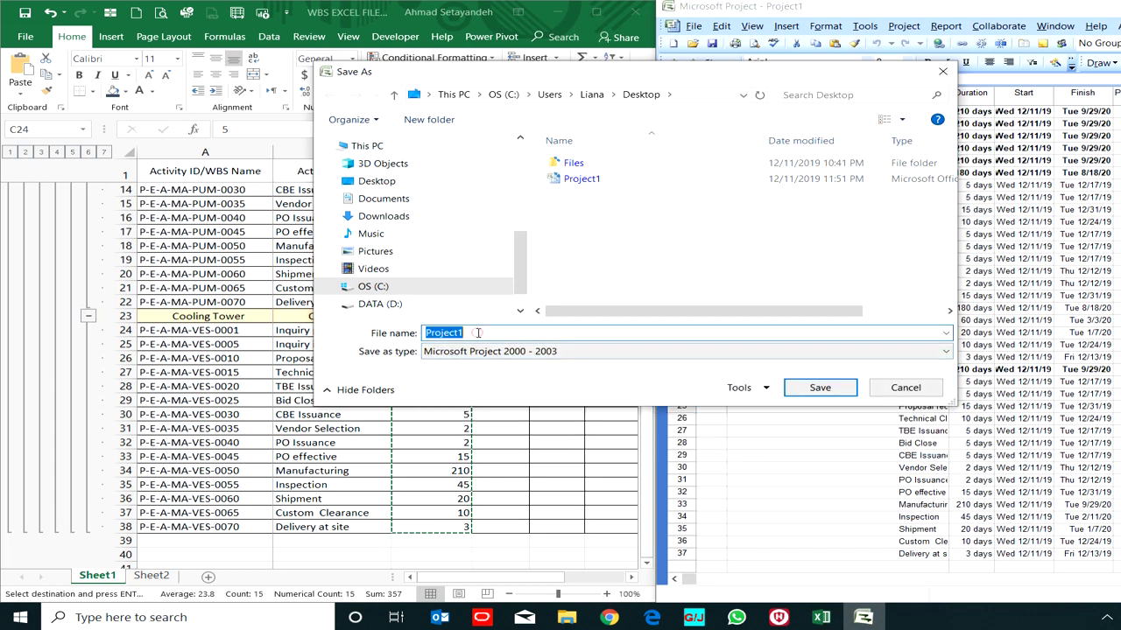
key(End)
key(BackSpace)
text(-00)
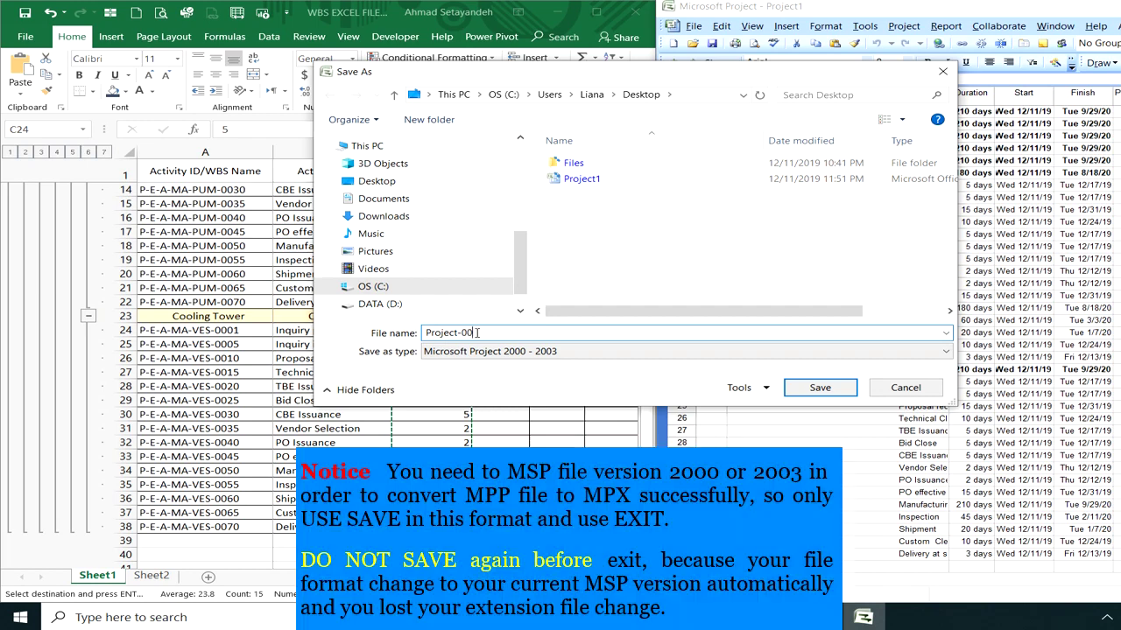
click(786, 391)
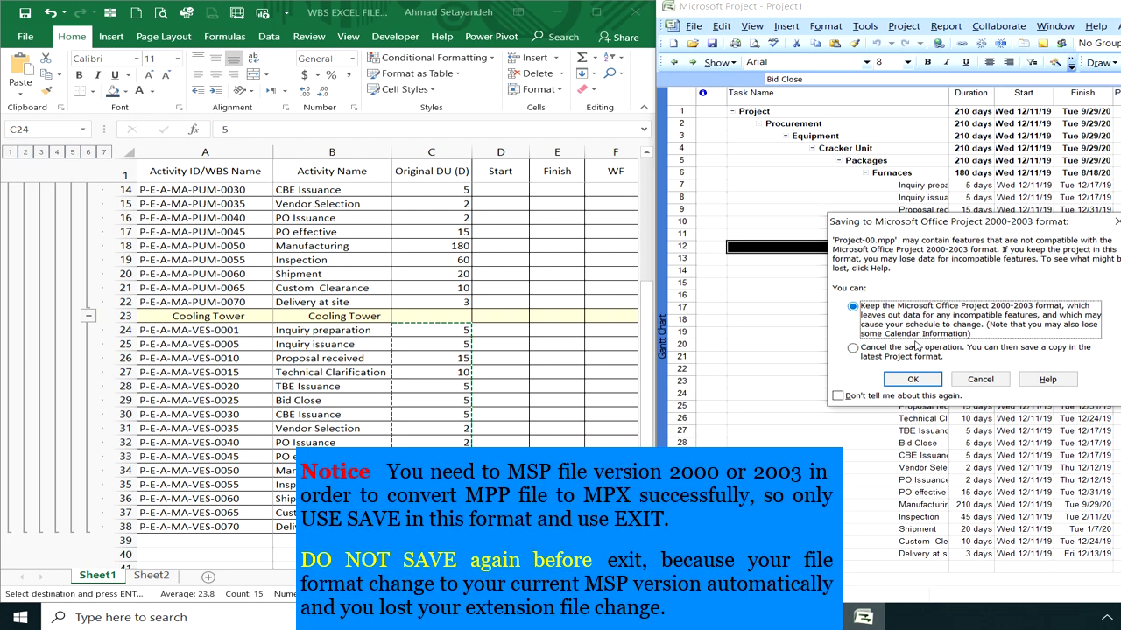
click(912, 379)
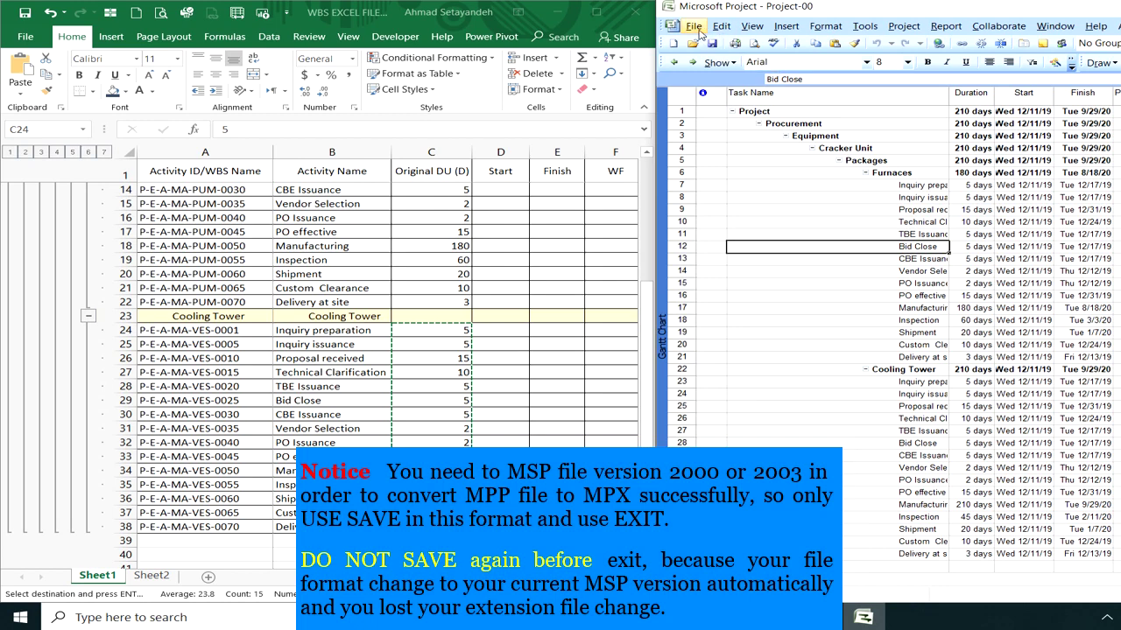
Exit Microsoft Project and launch the MppToMpx converter from the 2018-11-29 - MppToMpx folder
click(698, 29)
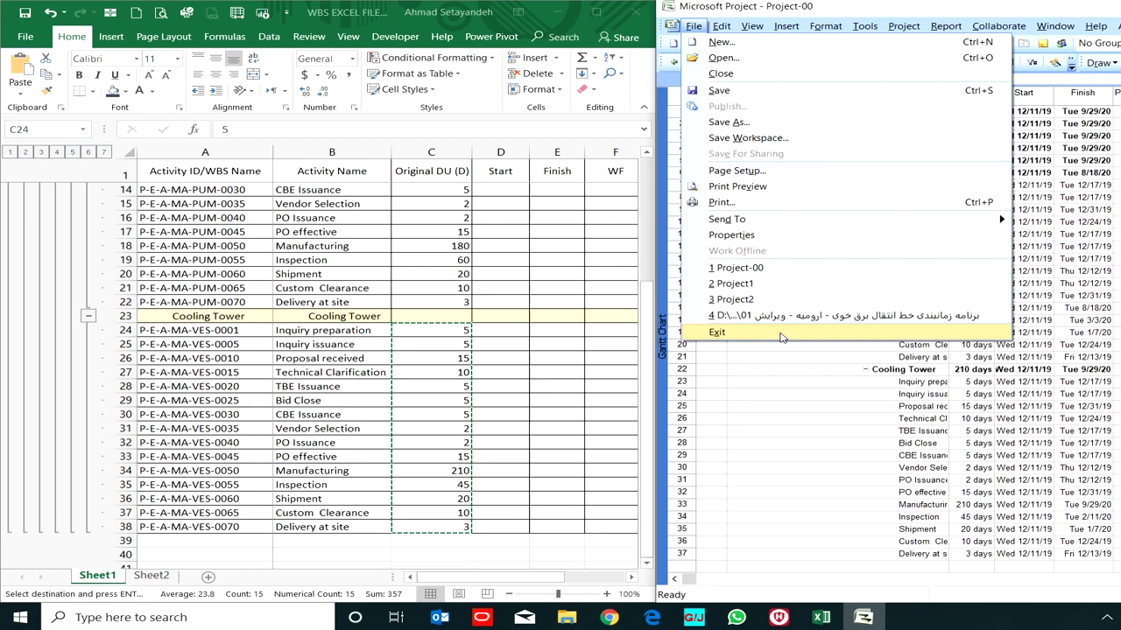
click(781, 337)
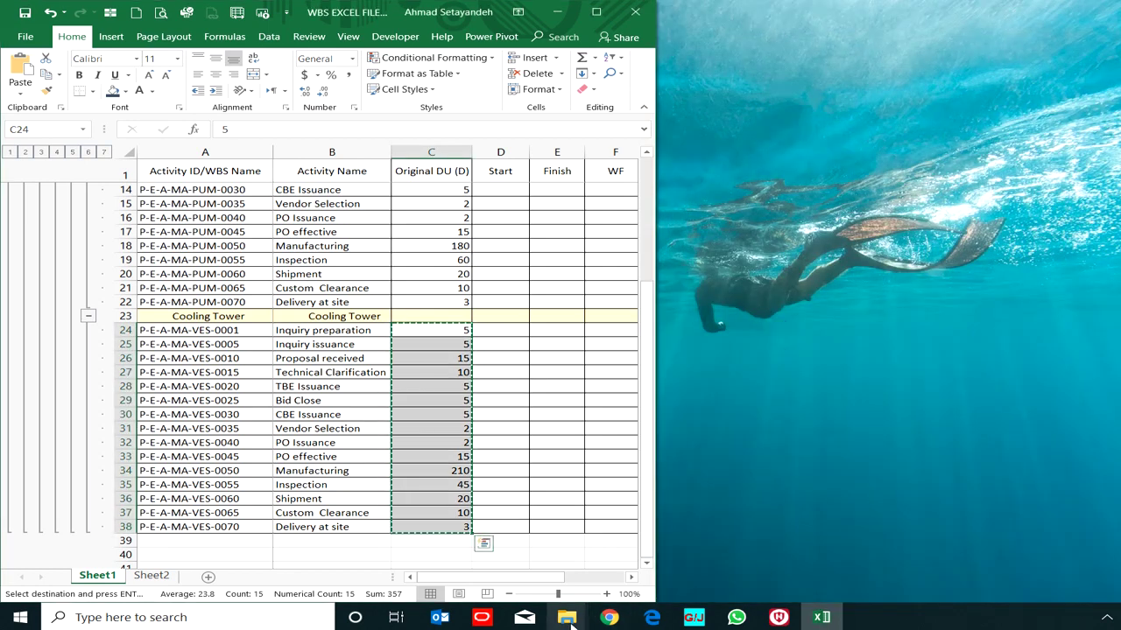
mouse_move(568, 620)
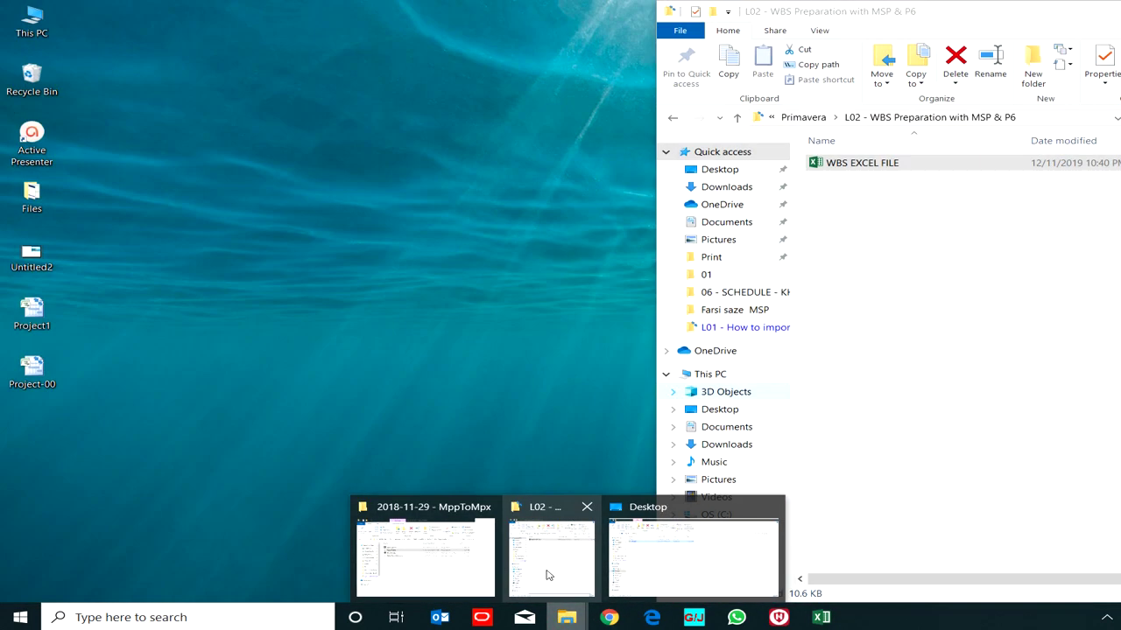
click(445, 570)
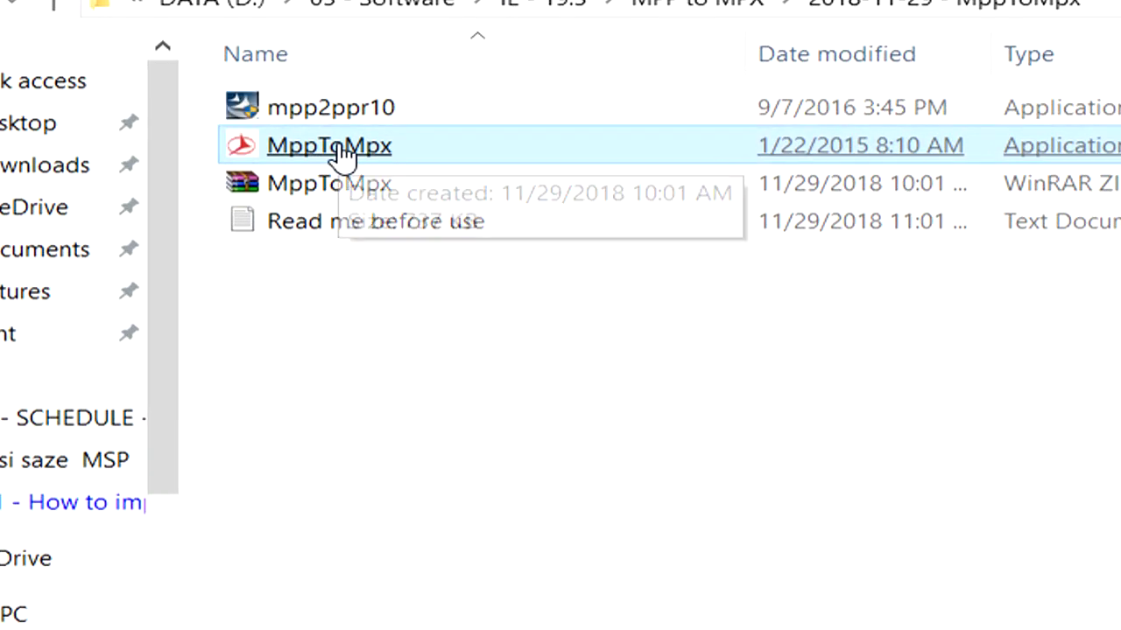
double_click(344, 154)
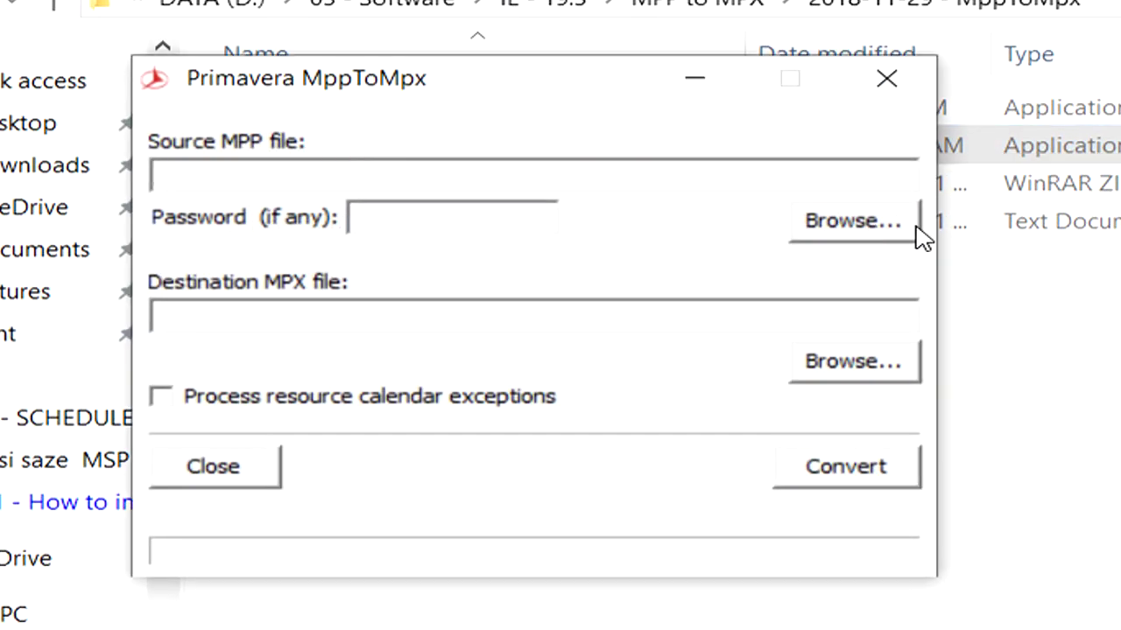
Choose Project-00.mpp on the Desktop as the source file and convert it to Project-00.mpx
click(849, 229)
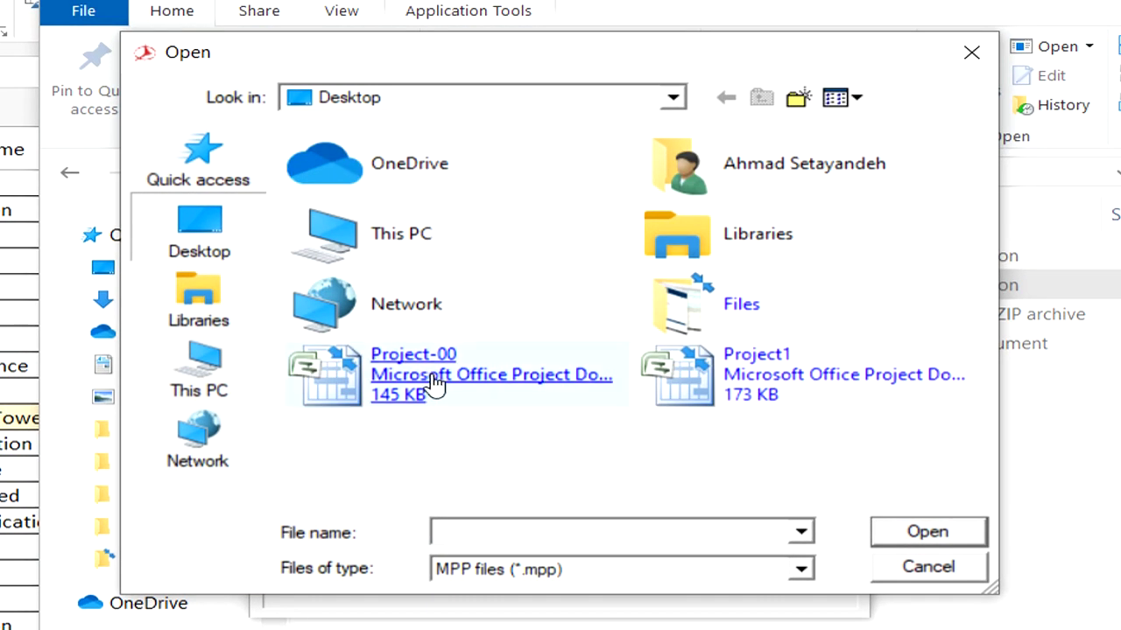
click(394, 388)
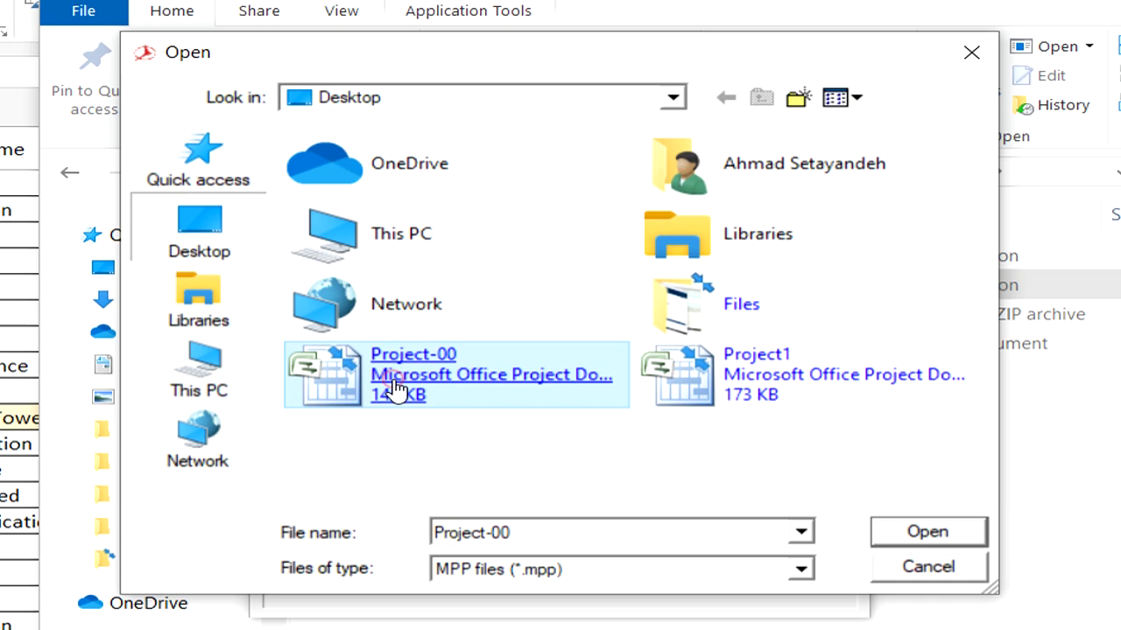
double_click(394, 388)
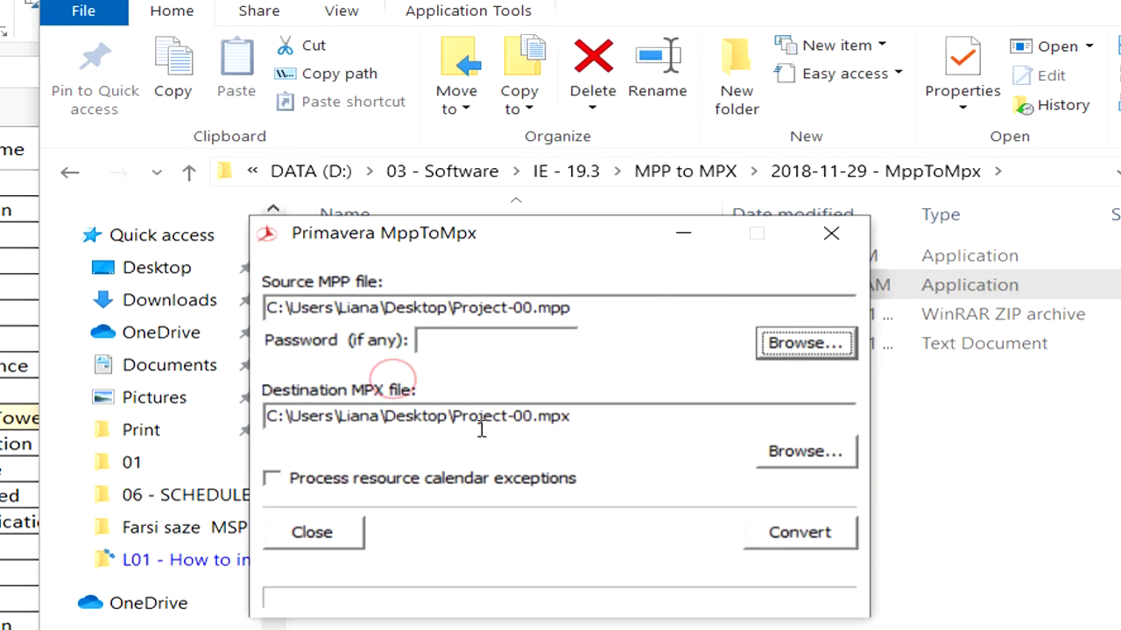
click(791, 534)
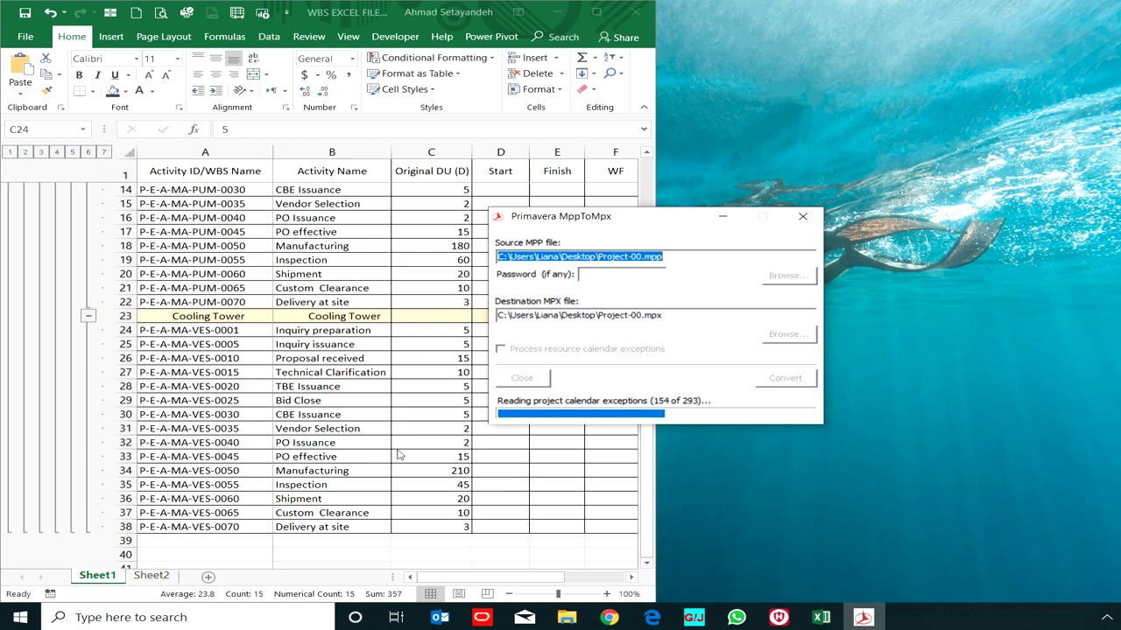
Show the step list on Sheet2 of the Excel workbook beside the MppToMpx window and dismiss the converter's completion message
drag(626, 224, 567, 249)
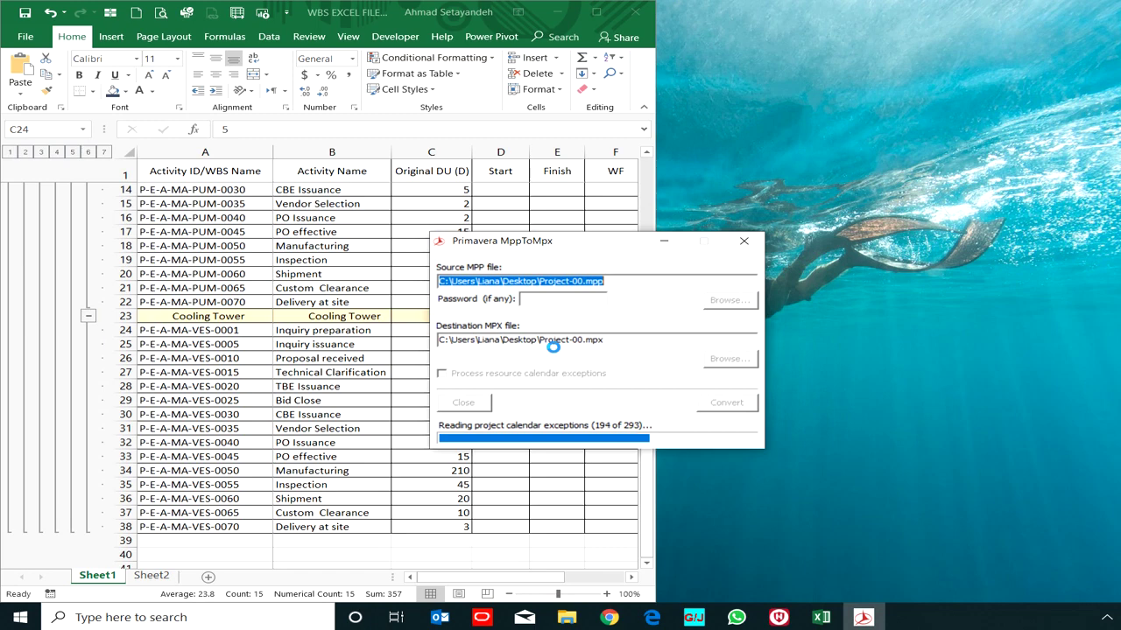
click(160, 570)
click(150, 575)
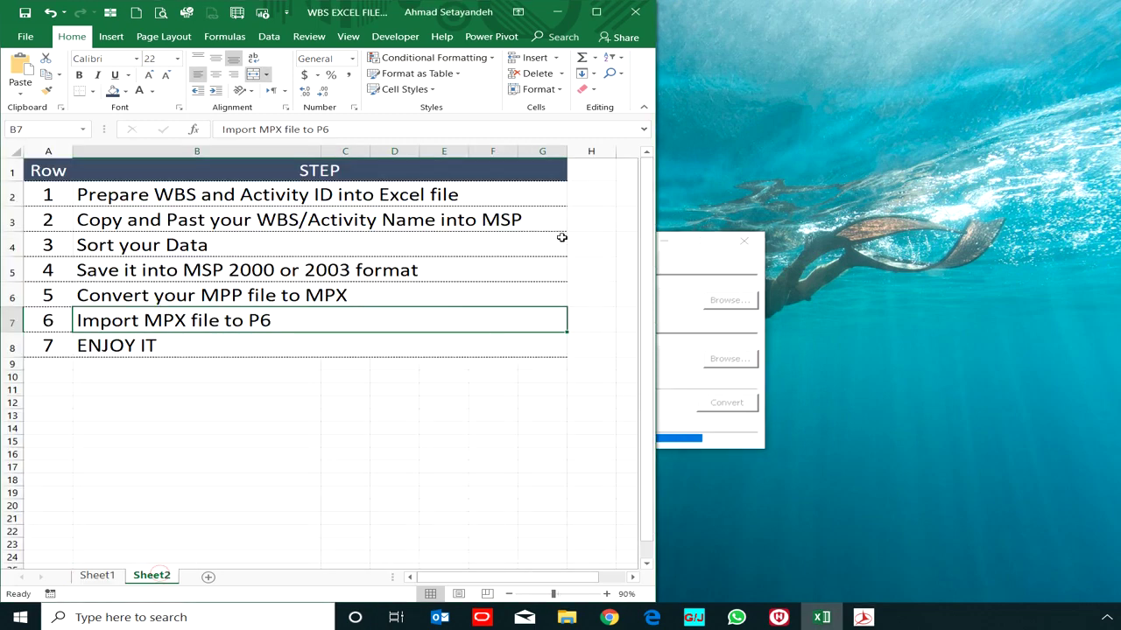
click(687, 261)
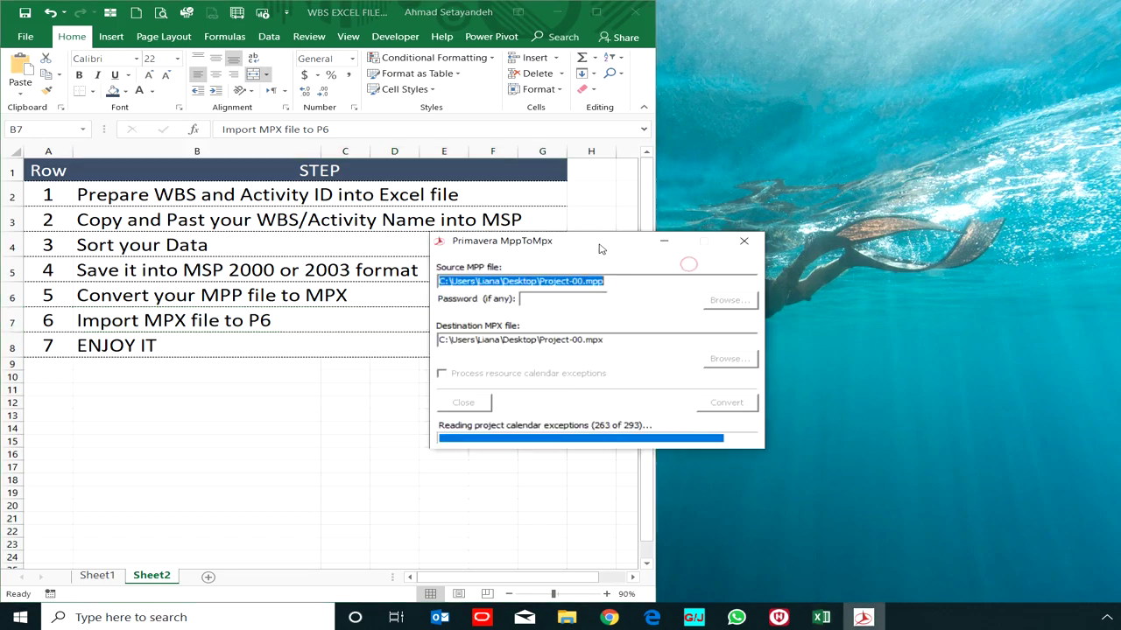
drag(597, 249, 840, 264)
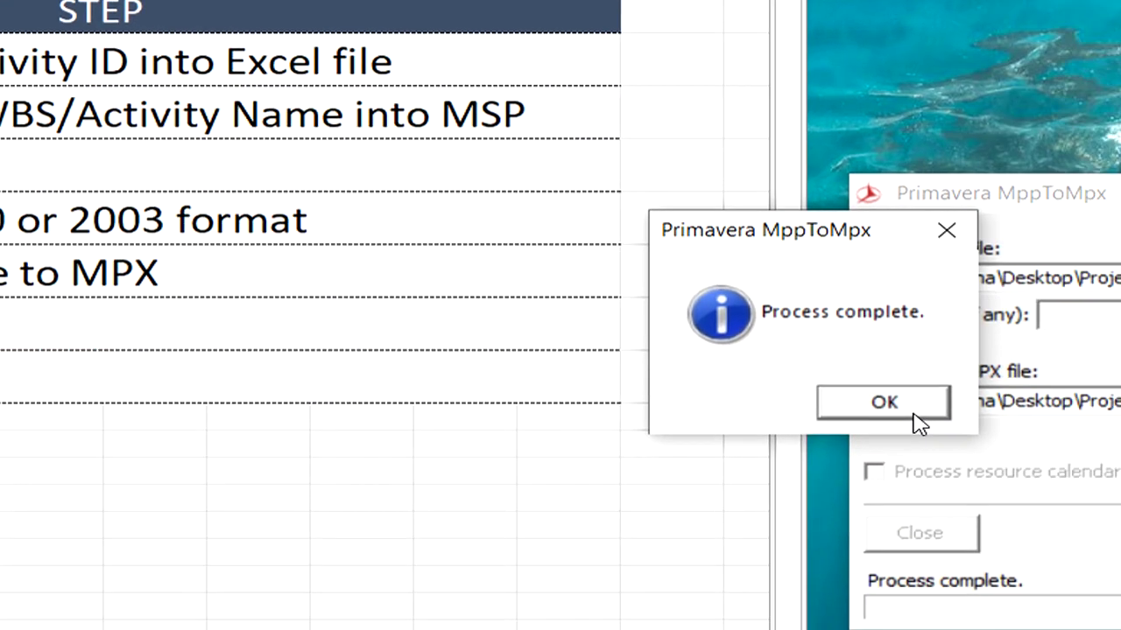
click(913, 408)
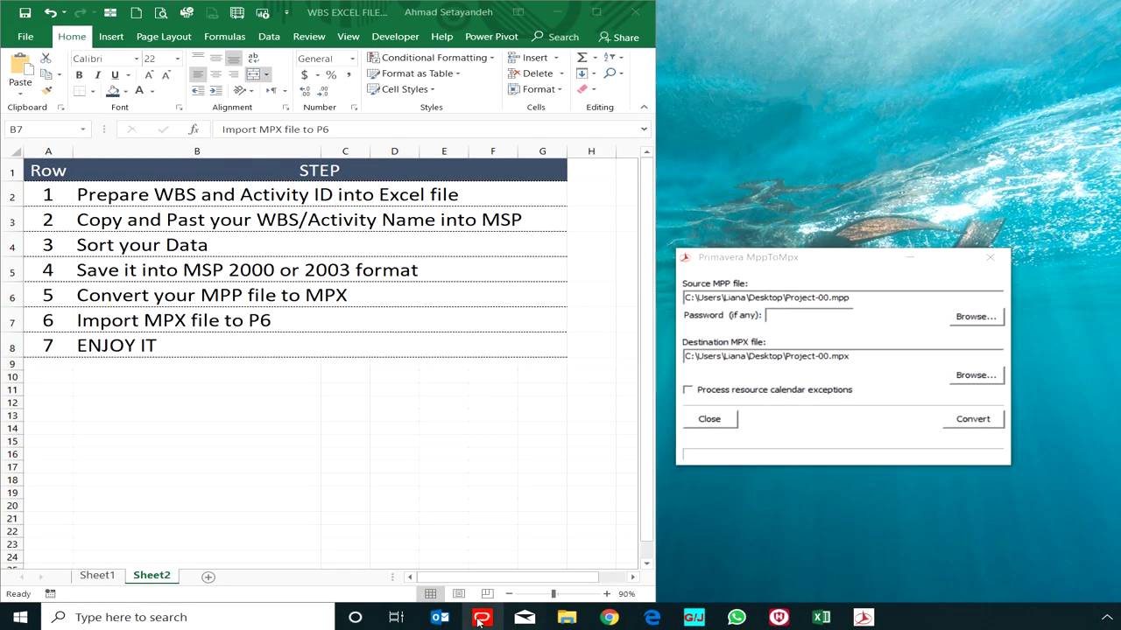
Switch to Primavera P6 and start an import using the Microsoft Project MPX format with Project as the import type
click(473, 618)
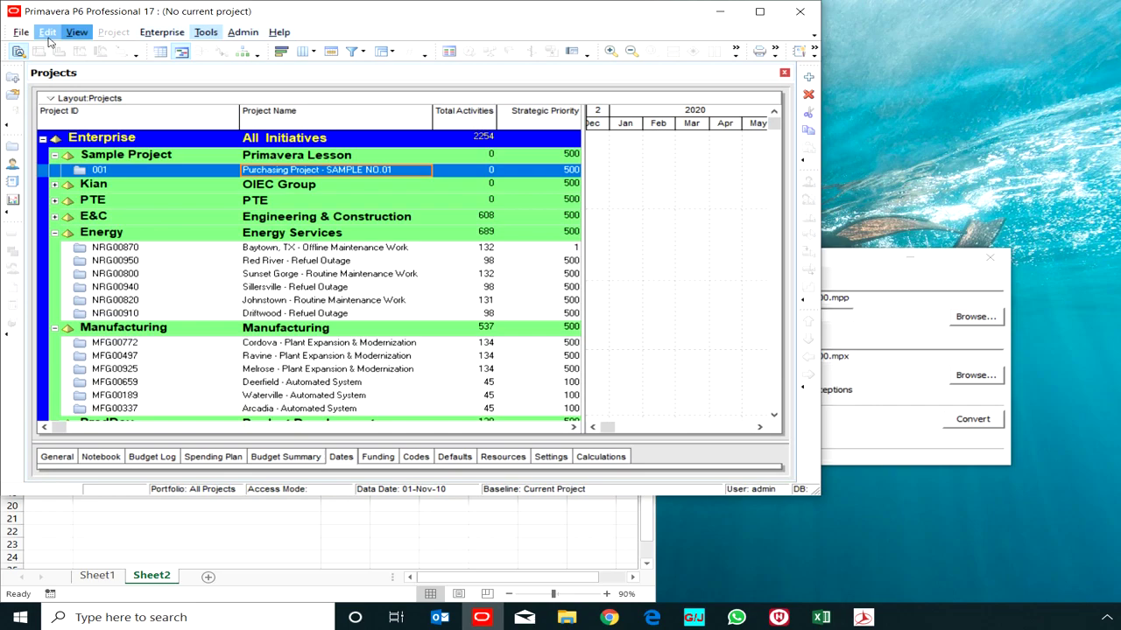
click(22, 37)
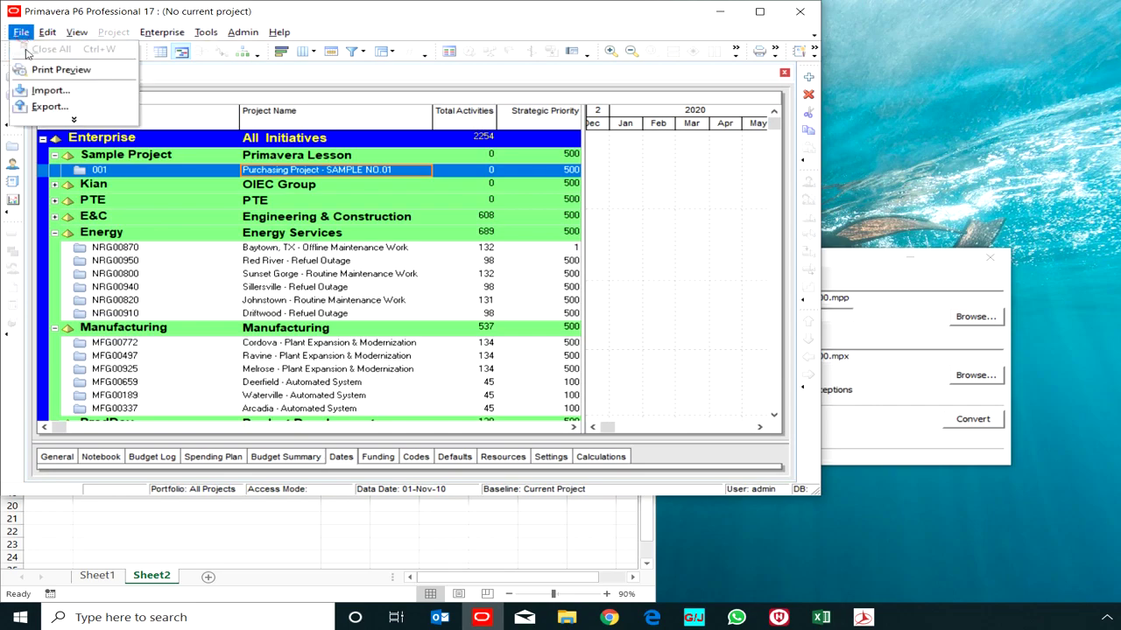
click(41, 92)
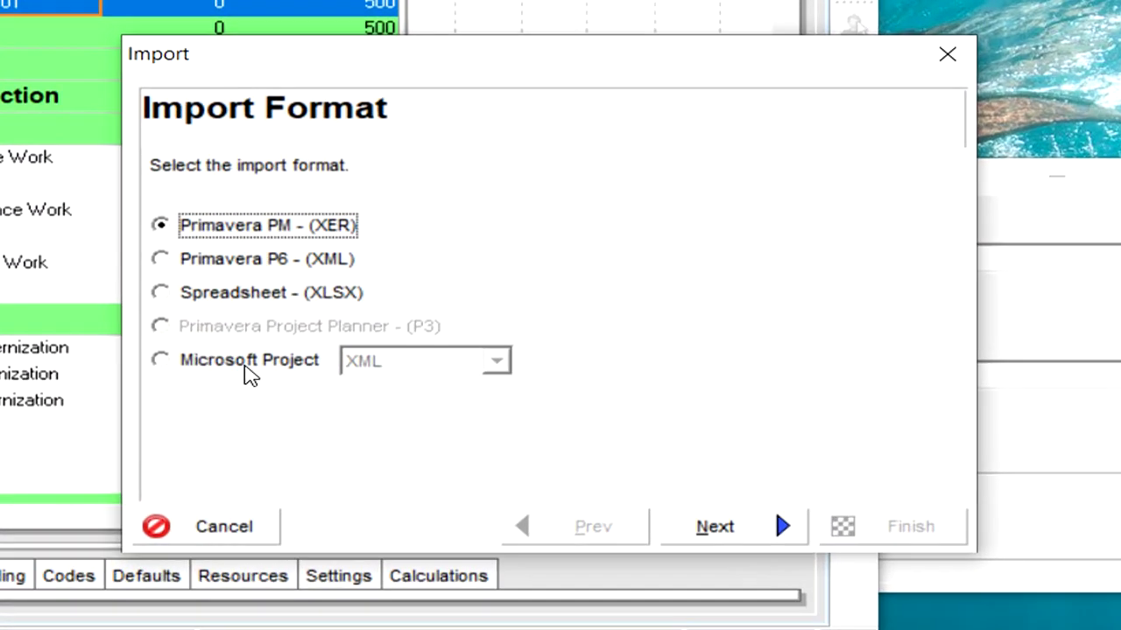
click(248, 368)
click(423, 371)
click(427, 402)
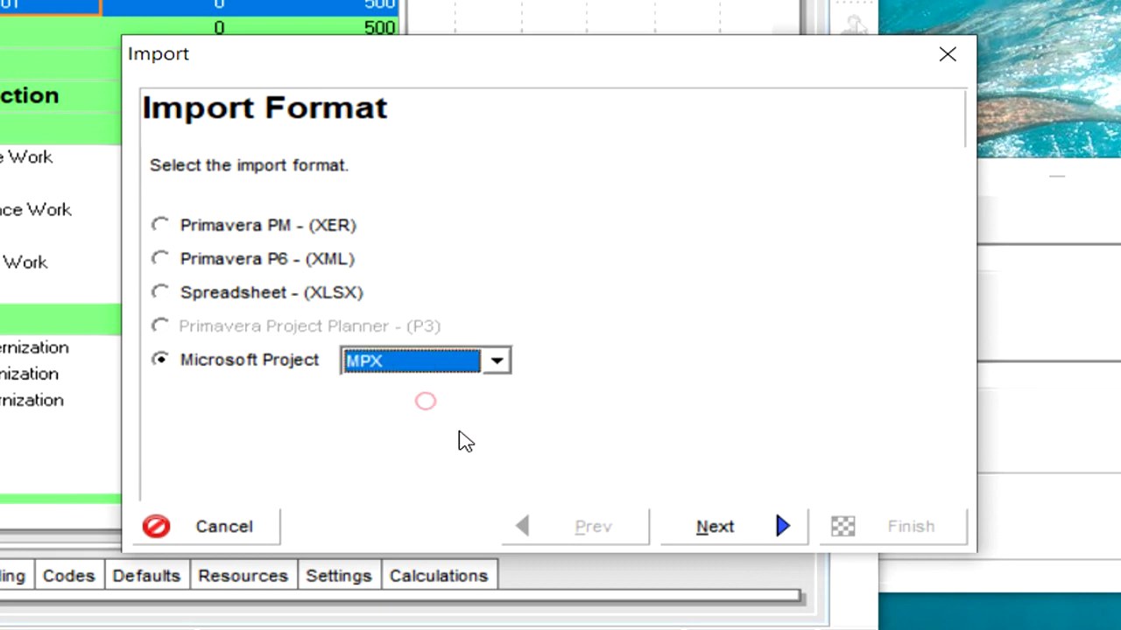
click(708, 528)
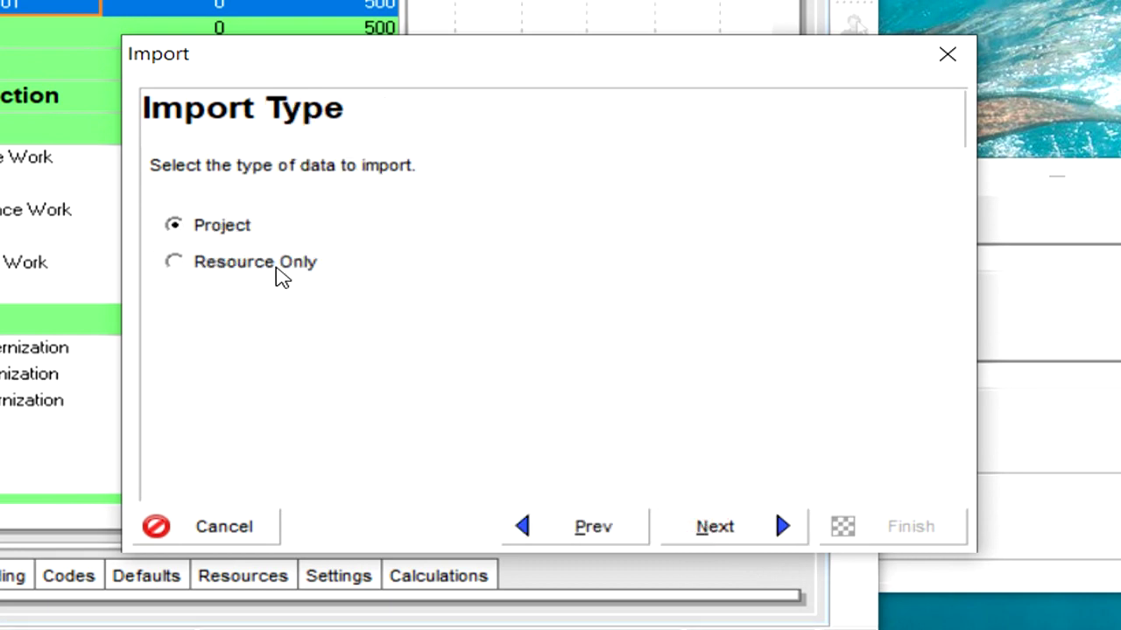
click(707, 529)
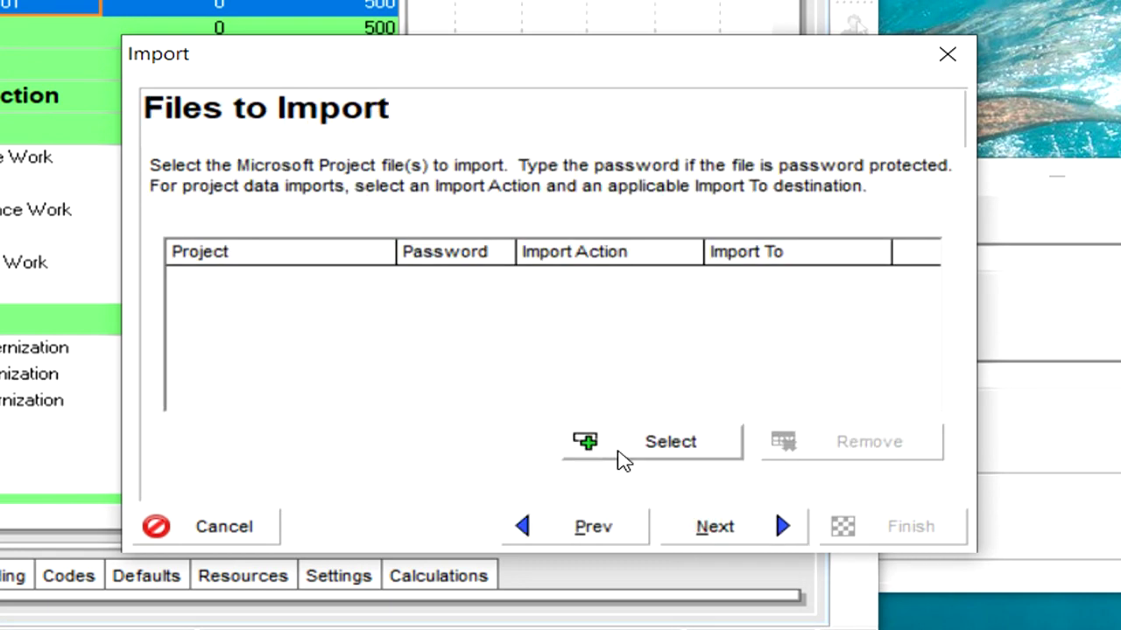
Add Project-00.mpx from the Desktop to the import list and set its import destination to the Sample Project EPS
click(646, 444)
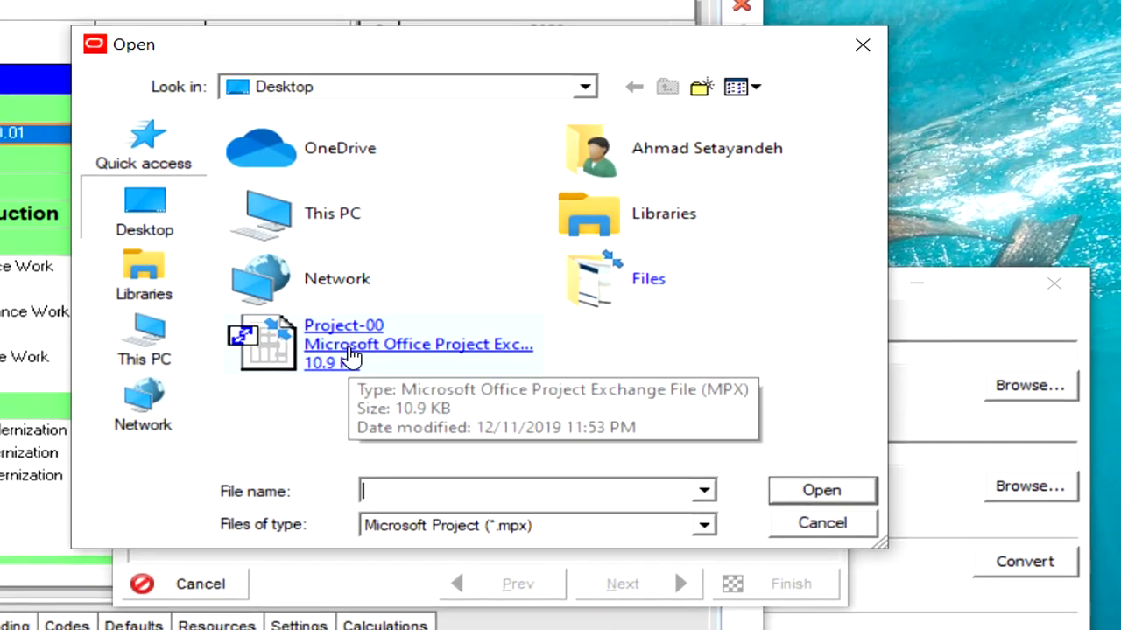
double_click(343, 353)
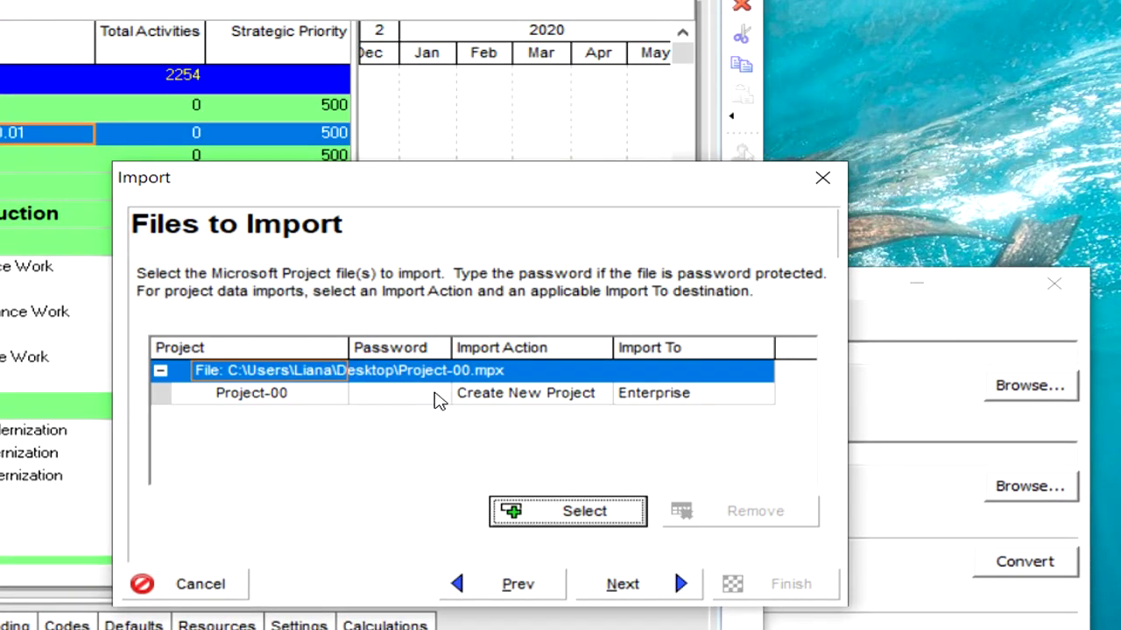
click(735, 396)
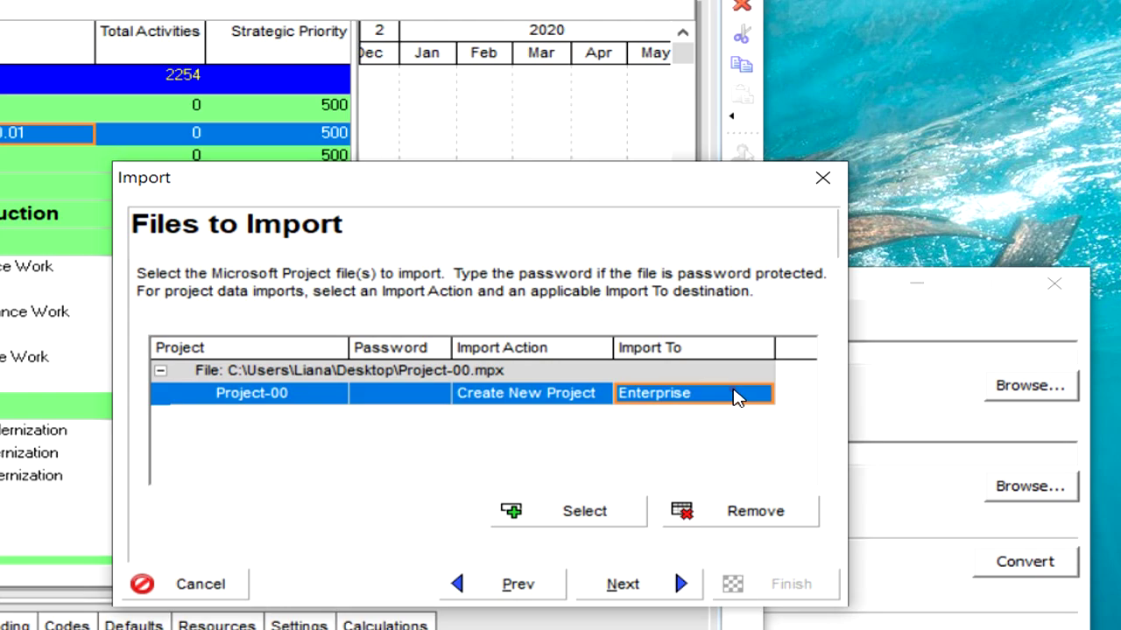
click(760, 396)
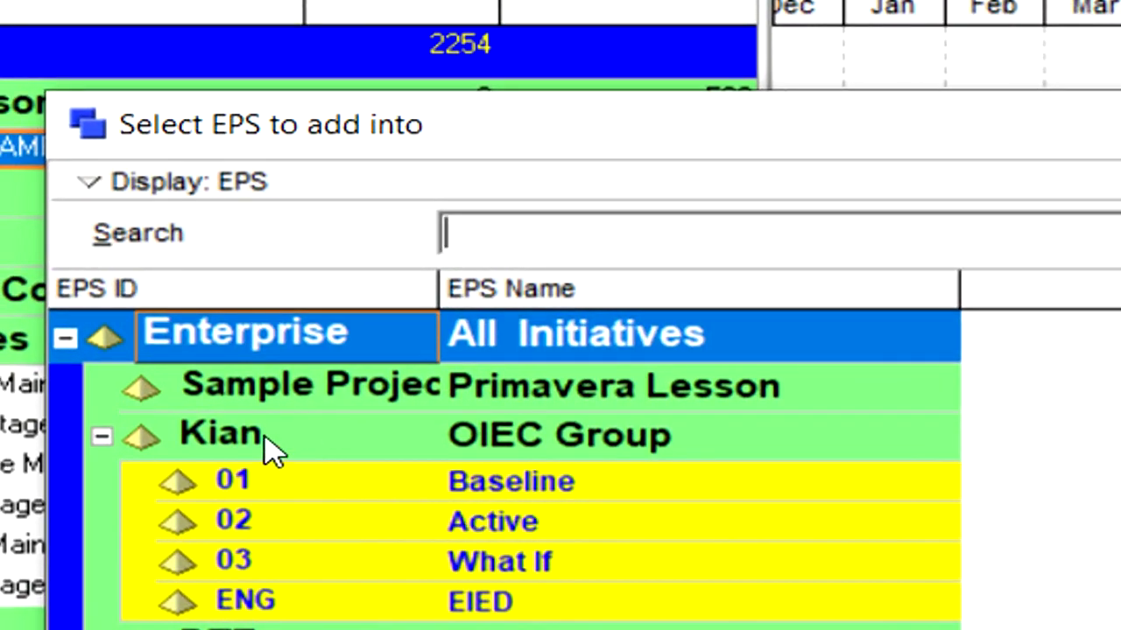
click(219, 390)
double_click(219, 390)
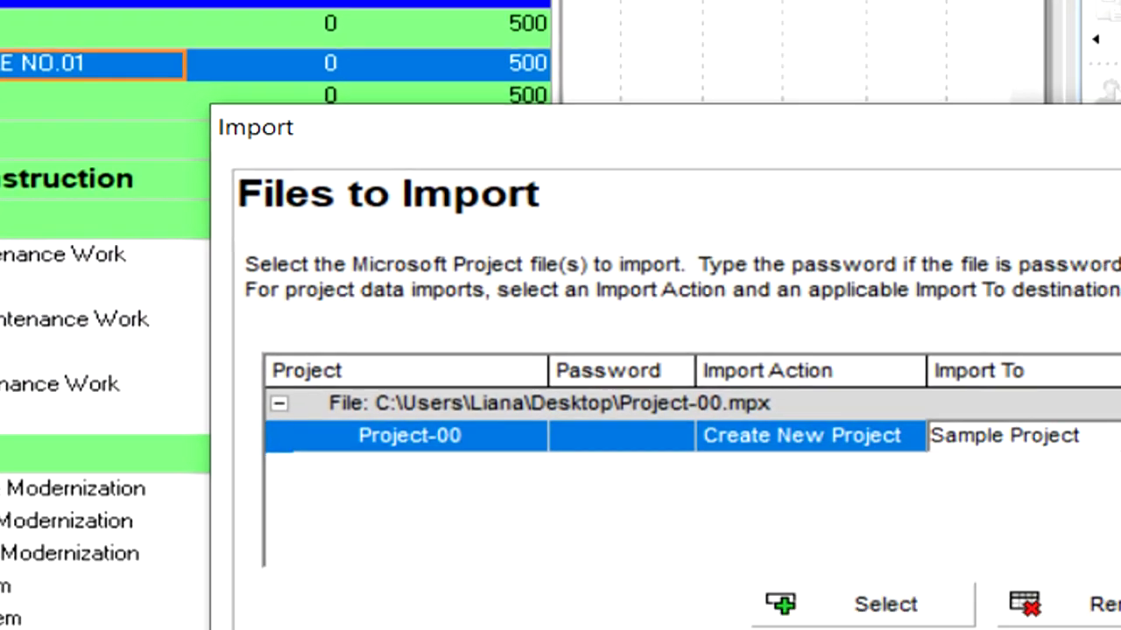
Run the import with the MSP Mapping template and close the import result
click(730, 528)
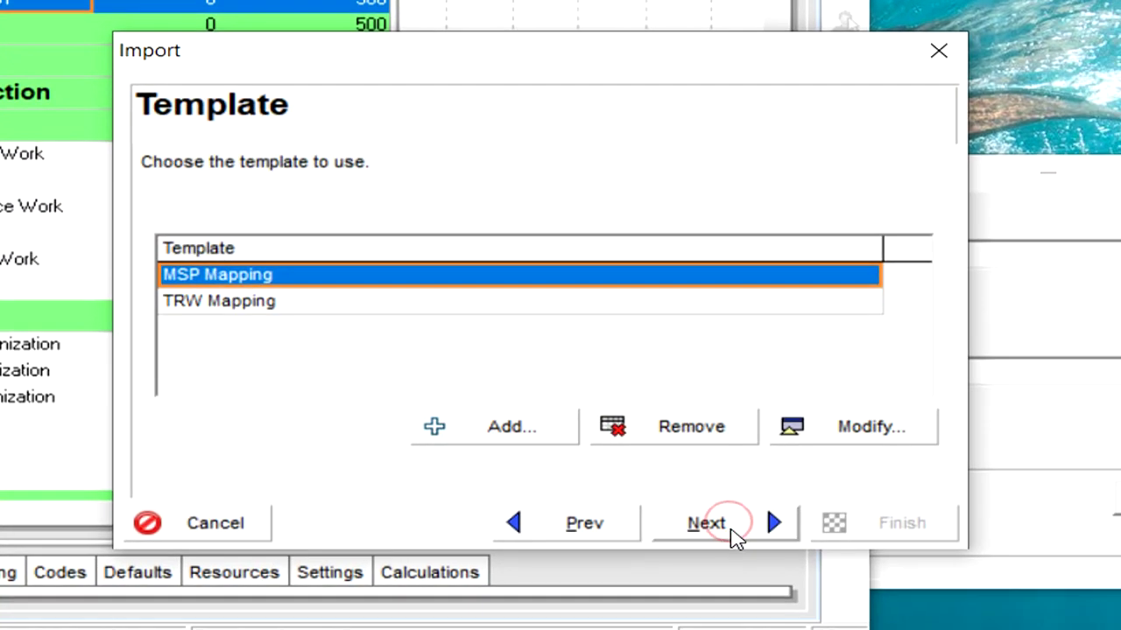
click(714, 529)
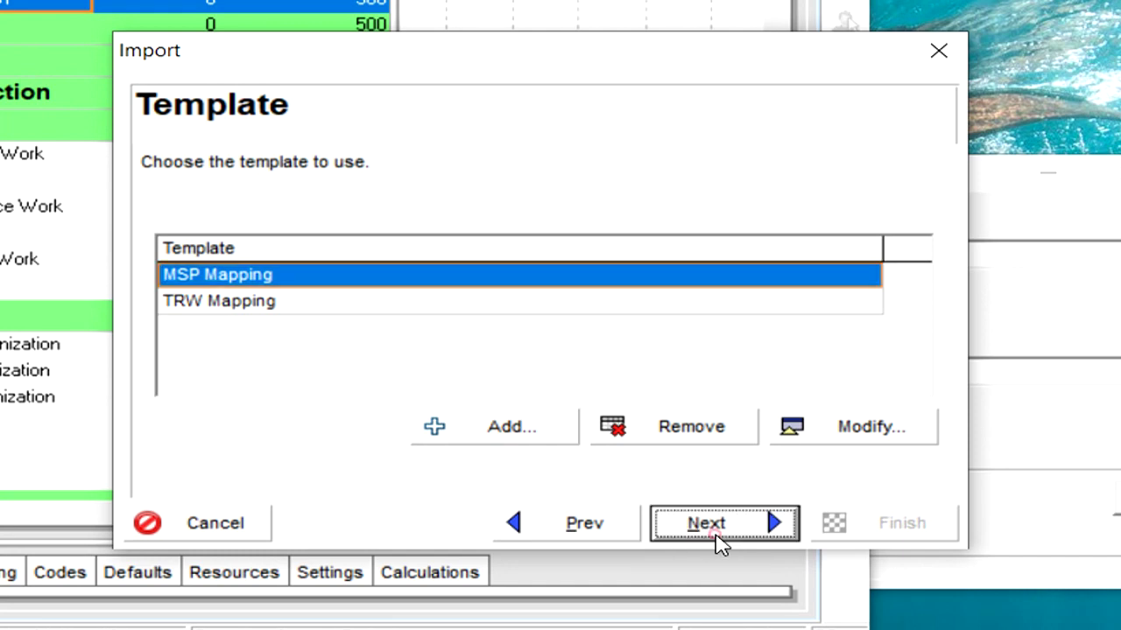
click(857, 525)
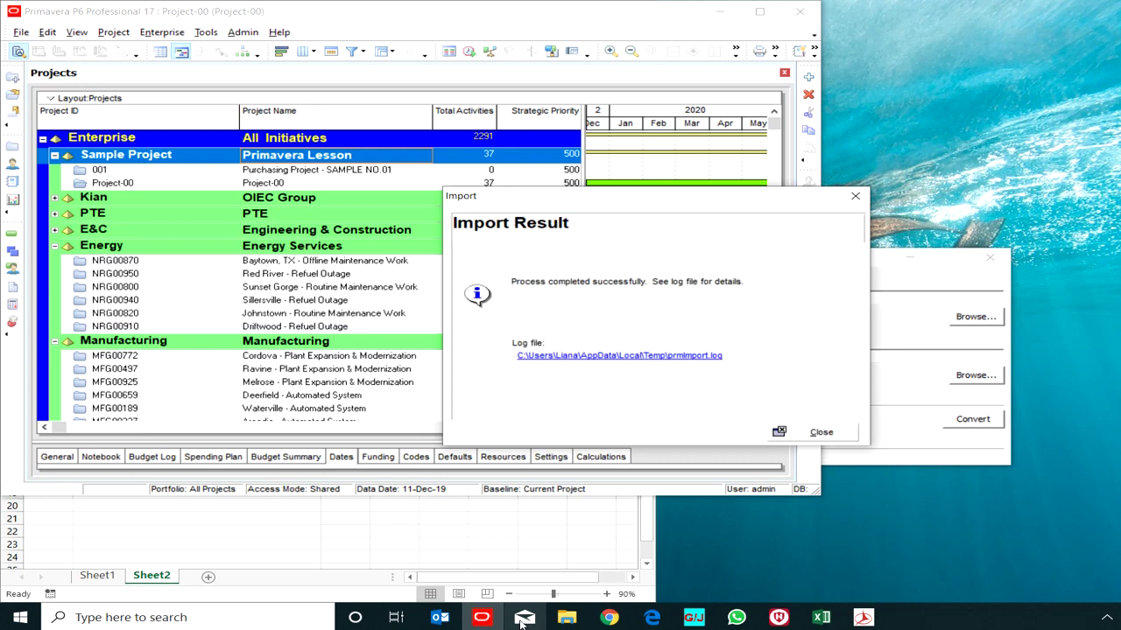
click(781, 434)
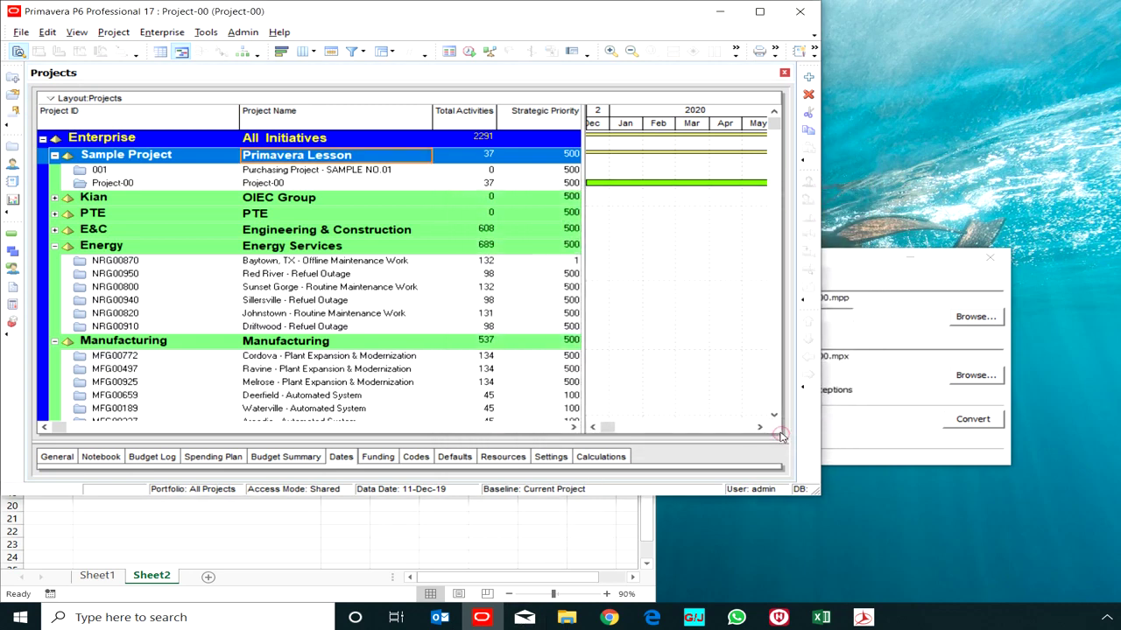
Open the imported Project-00 under the Sample Project EPS and display its activities
click(103, 186)
right_click(103, 186)
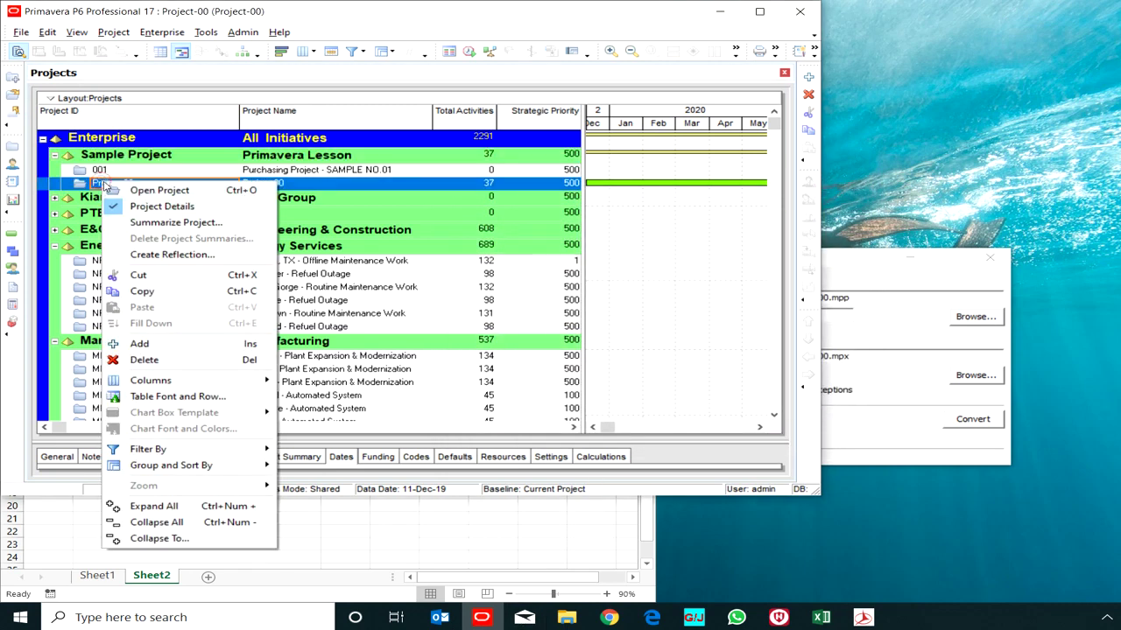
click(132, 187)
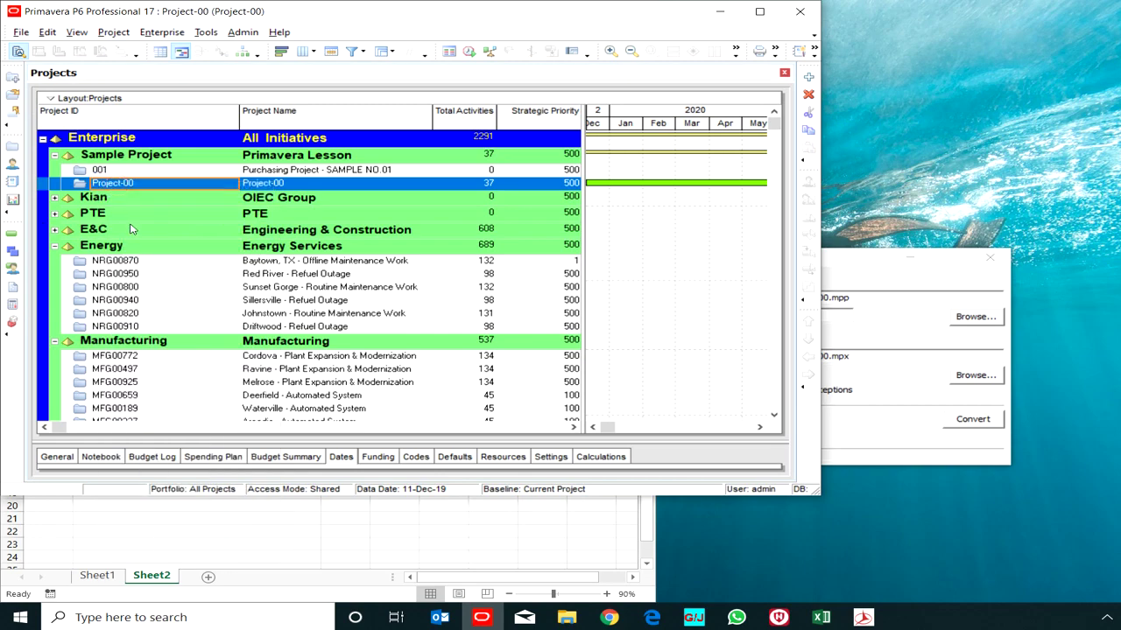
click(11, 235)
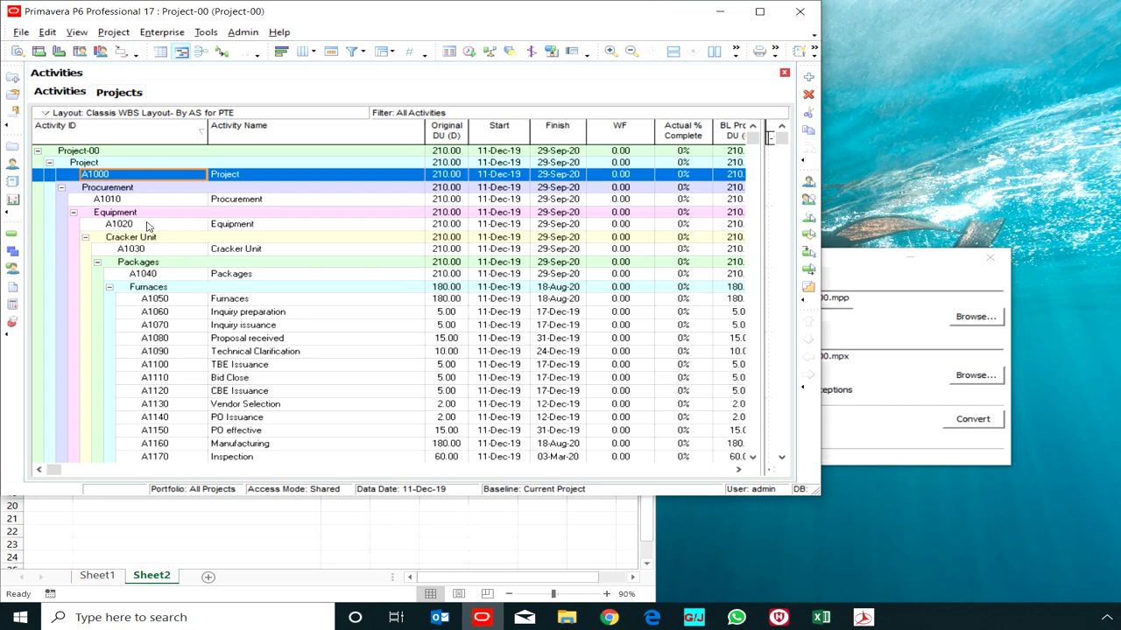
Check that the user-defined ACT Type filter requires Activity Type equals WBS Summary, and apply it to the activity list
click(153, 199)
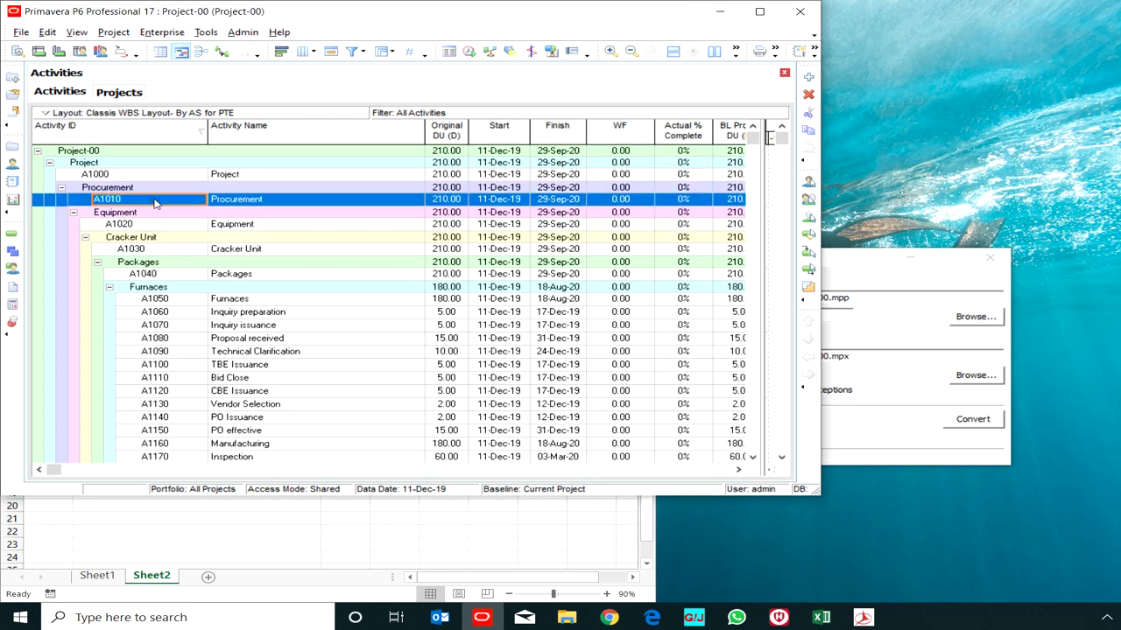
click(149, 174)
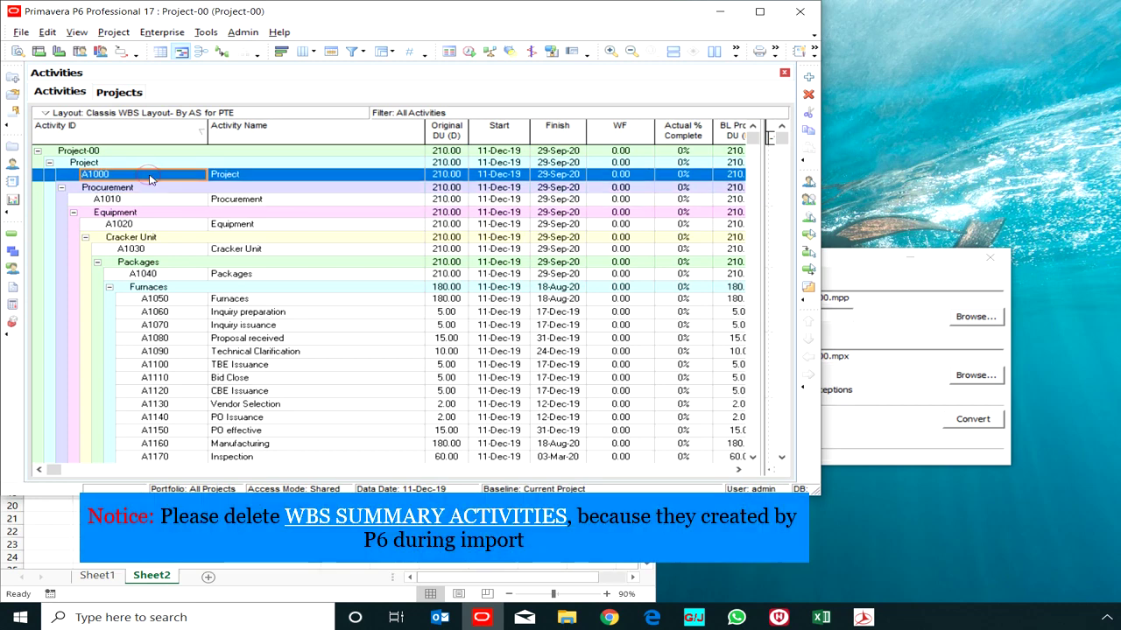
click(351, 51)
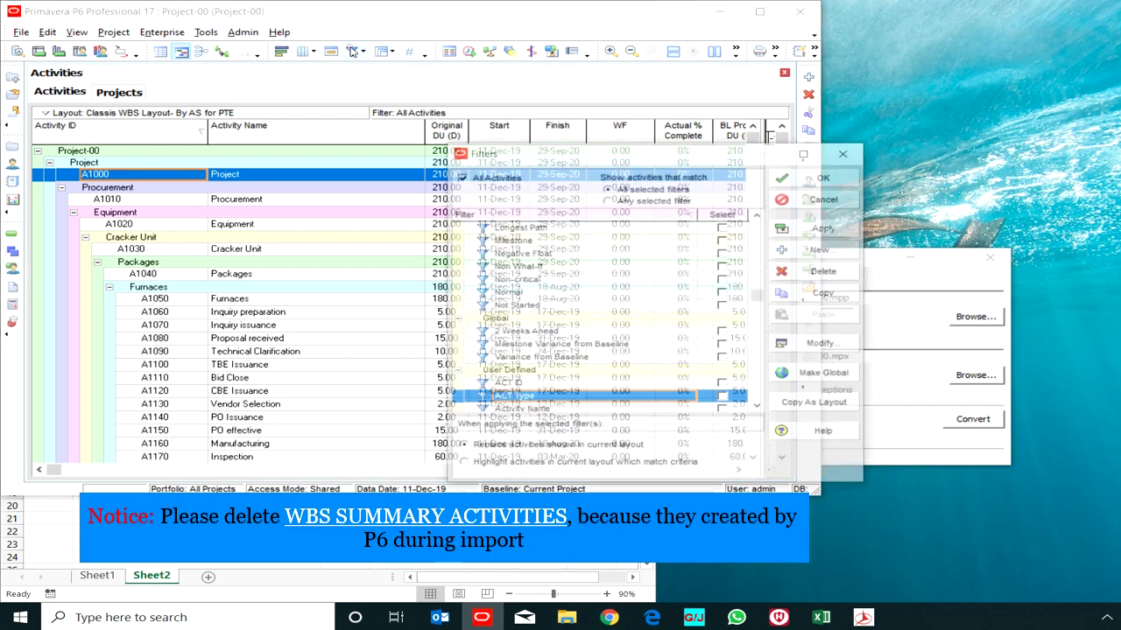
click(822, 345)
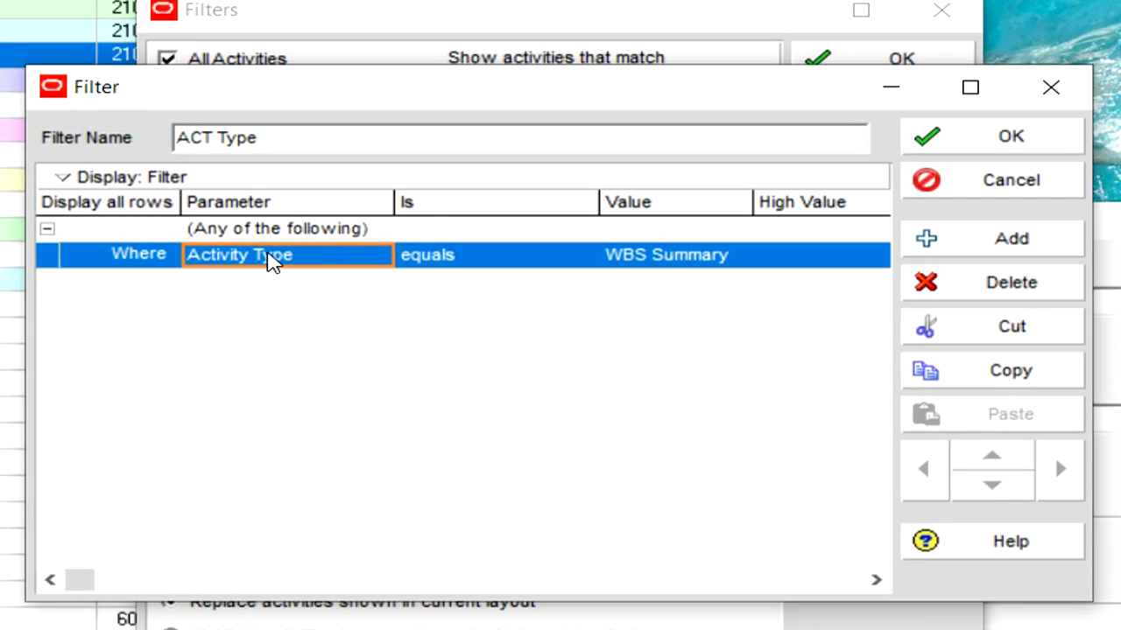
click(945, 139)
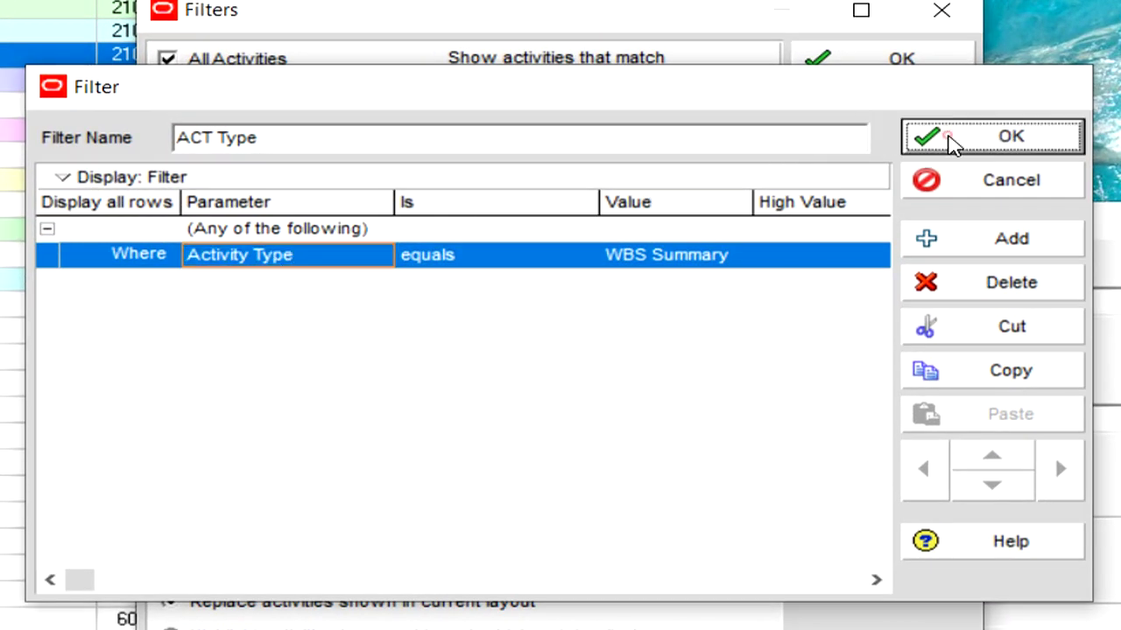
click(698, 502)
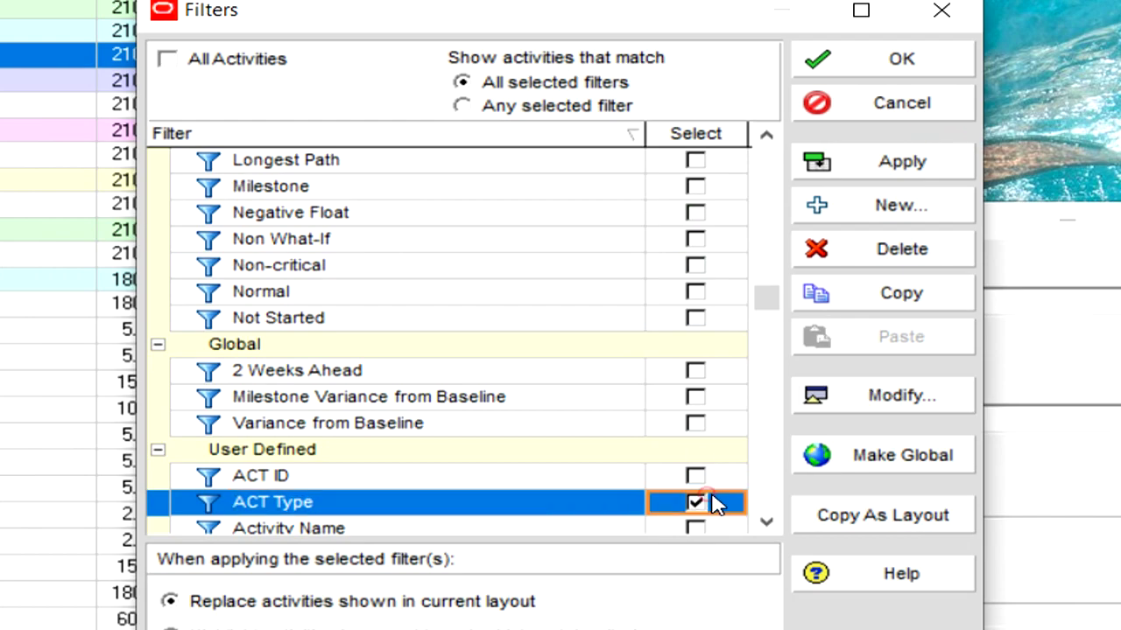
click(867, 159)
click(850, 68)
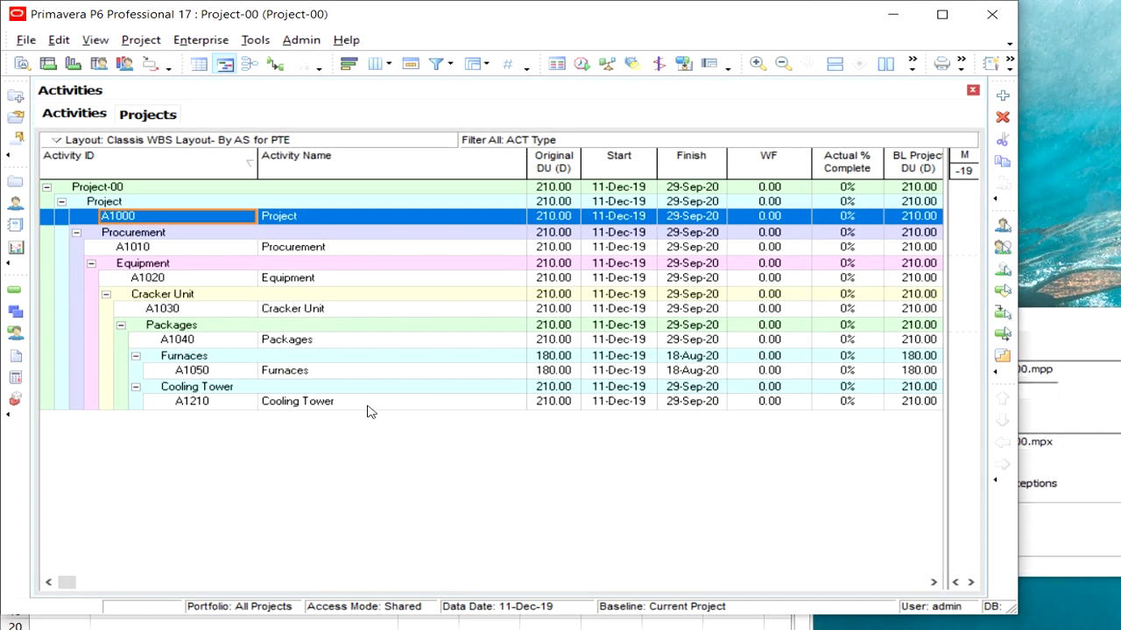
Delete all filtered WBS Summary activities from A1000 through A1210
shift+click(368, 408)
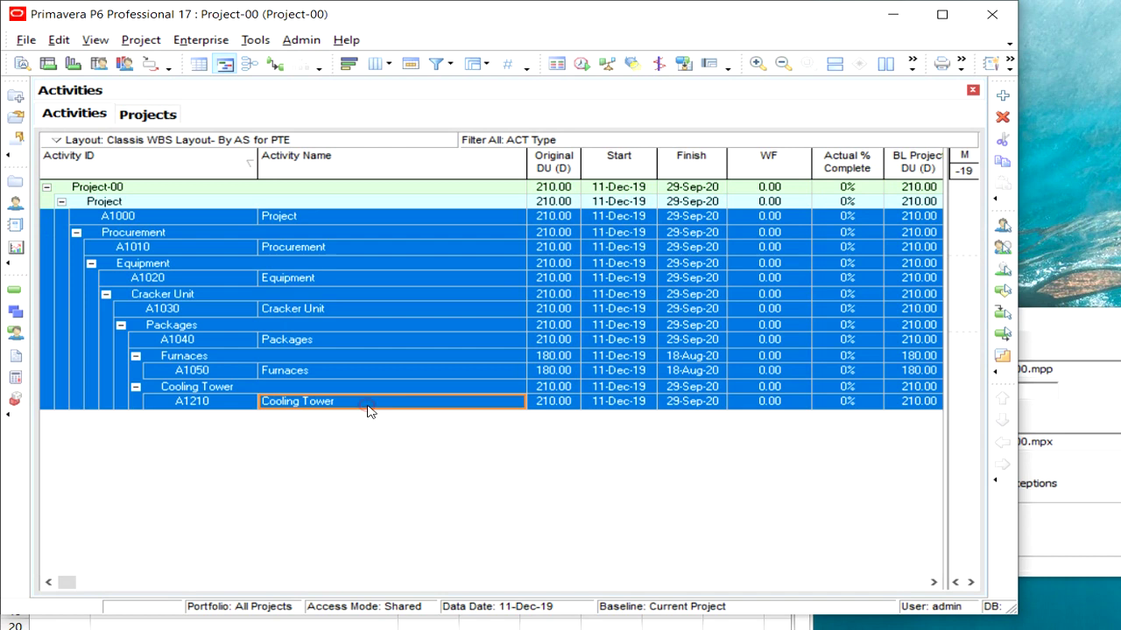
key(Delete)
key(Left)
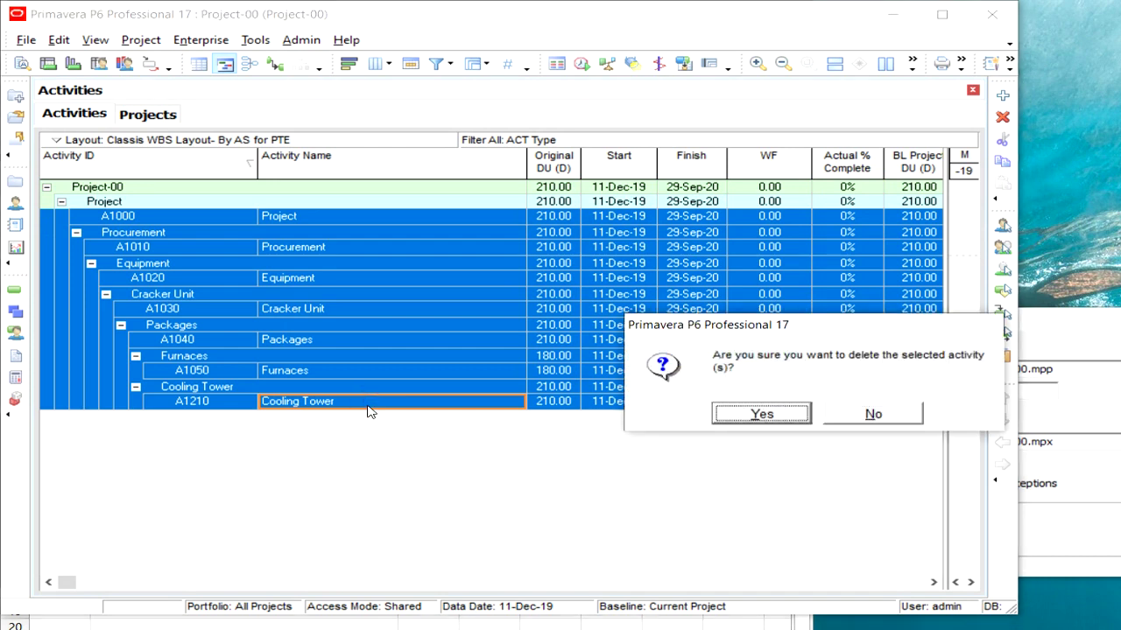
key(Return)
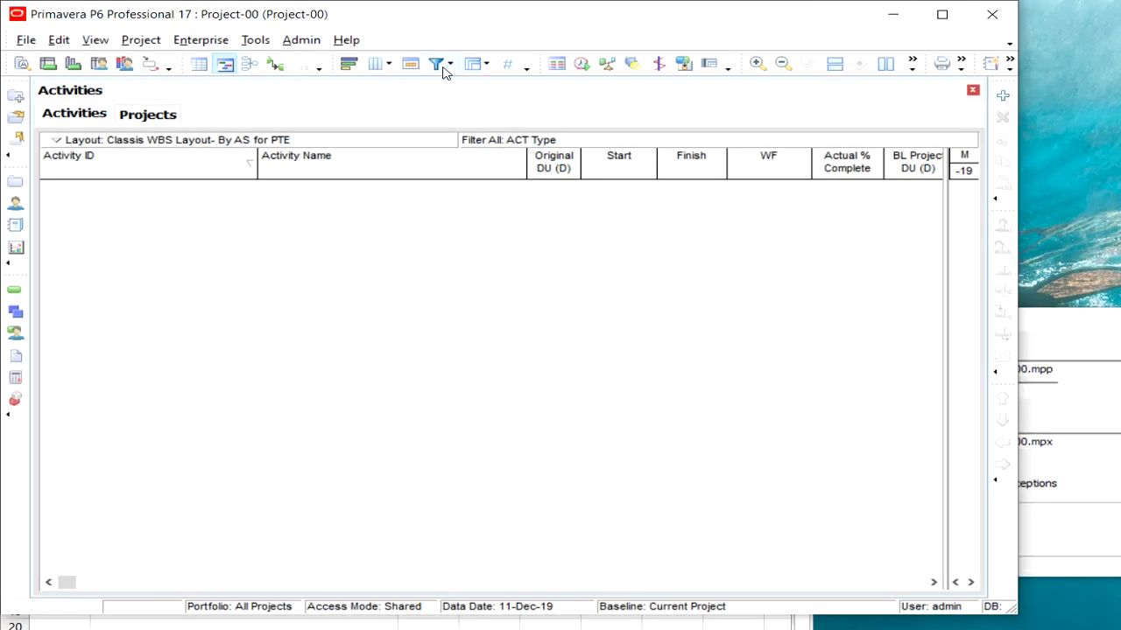
Remove the ACT Type filter so that all activities of the project are shown
click(437, 65)
click(898, 492)
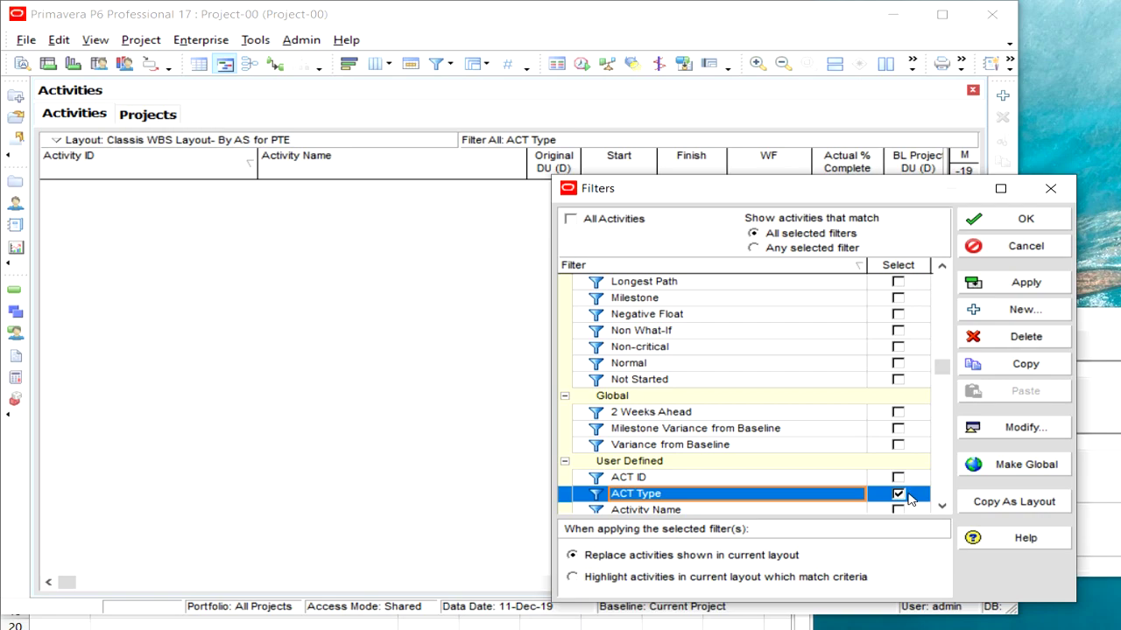
click(996, 282)
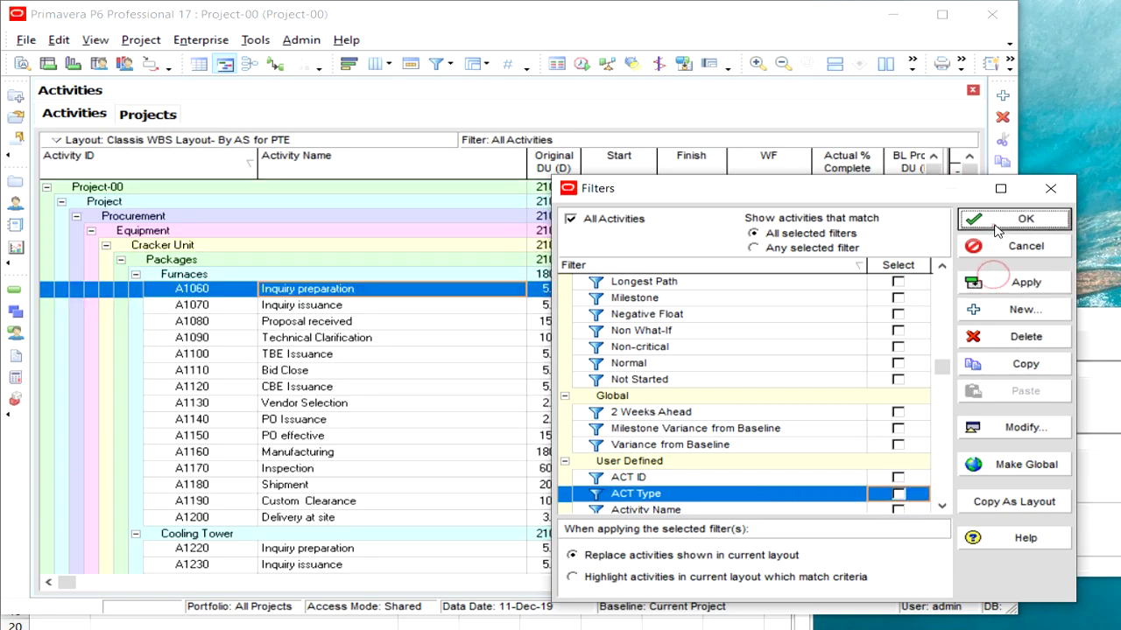
click(997, 226)
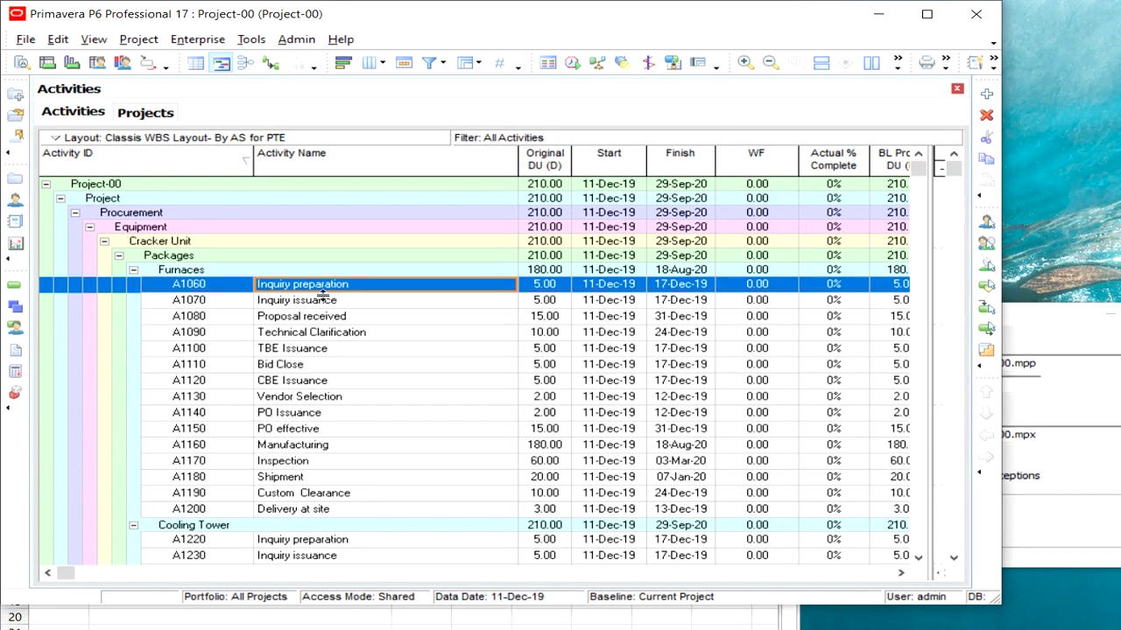
Select the WBS rows and activities from the Project level down to the Cooling Tower's Shipment activity A1340
click(332, 307)
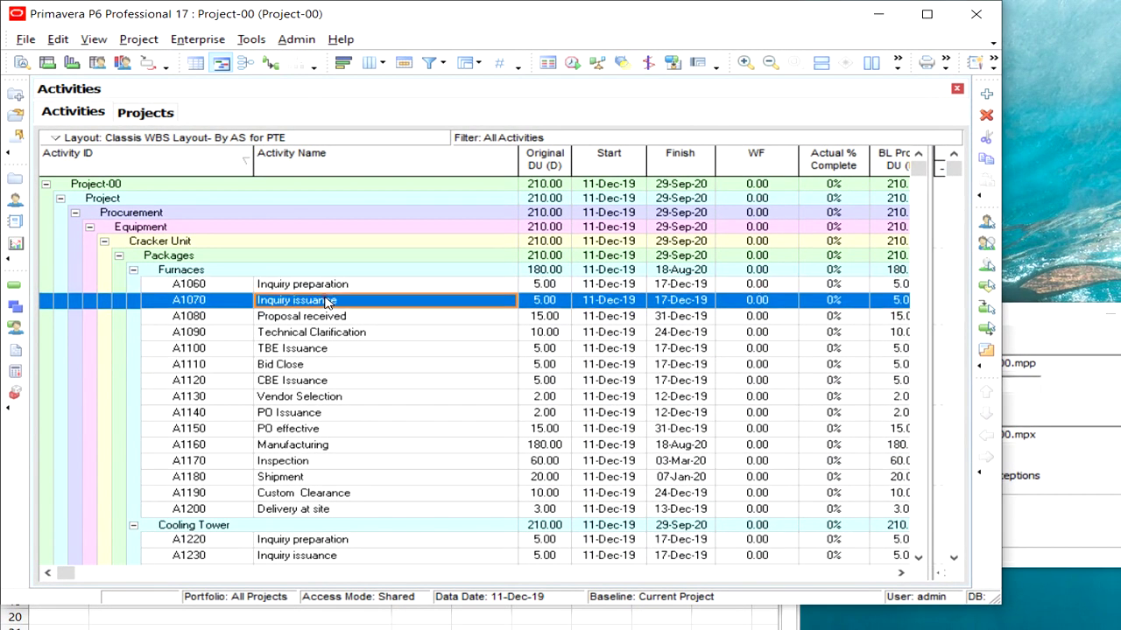
scroll(403, 442, down, 5)
scroll(403, 442, up, 1)
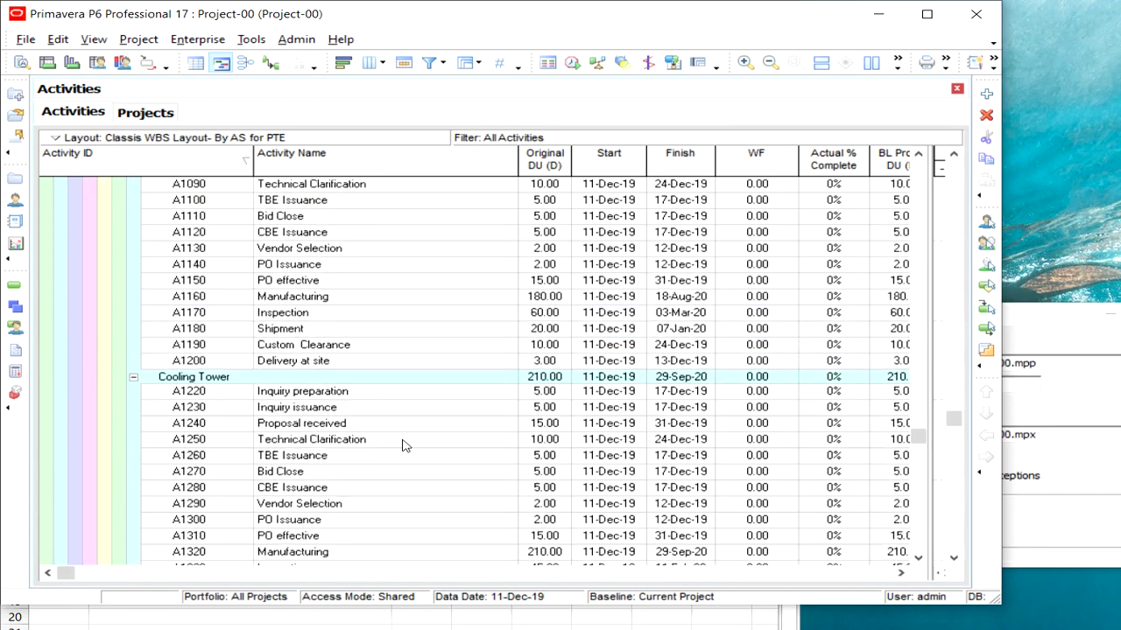
scroll(403, 445, up, 4)
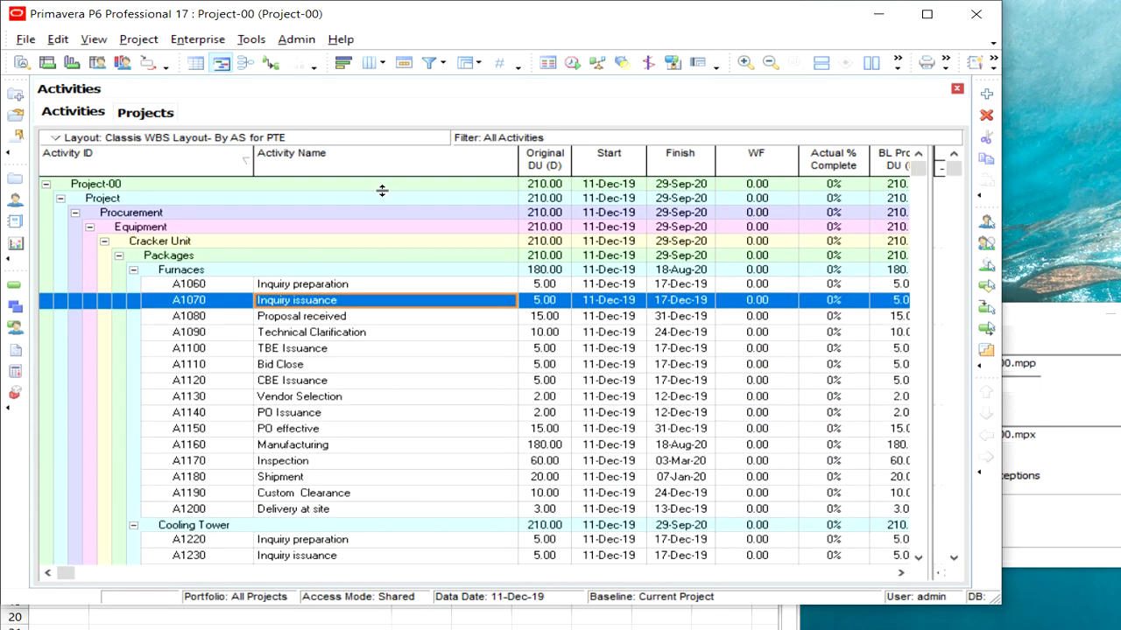
click(391, 199)
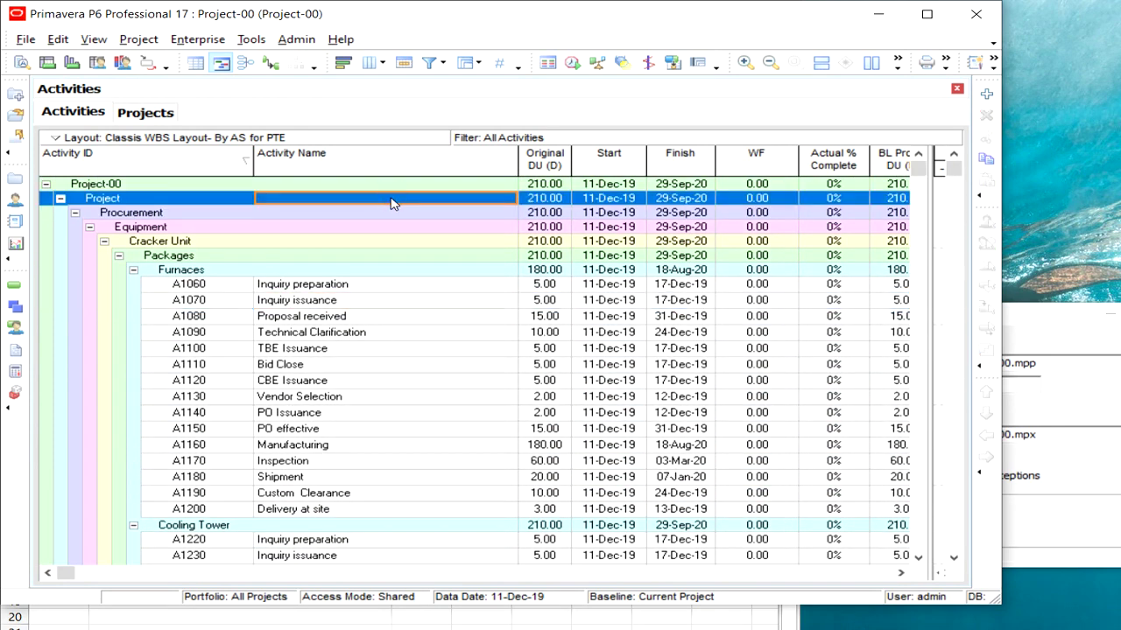
key(shift+Down)
key(shift+Down)
key(shift+Down)
key(shift+Down)
key(shift+Down)
key(shift+Down)
key(shift+Down)
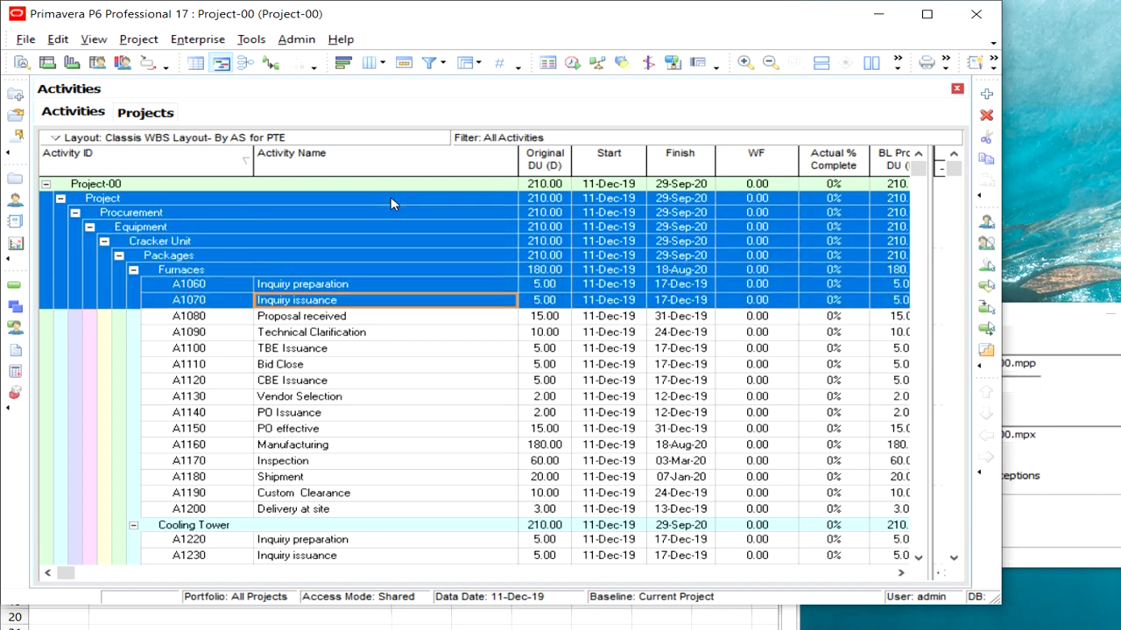
key(shift+Down)
key(shift+Down)
key(shift+Down)
key(shift+Down)
key(shift+Down)
key(shift+Down)
key(shift+Down)
key(shift+Down)
key(shift+Down)
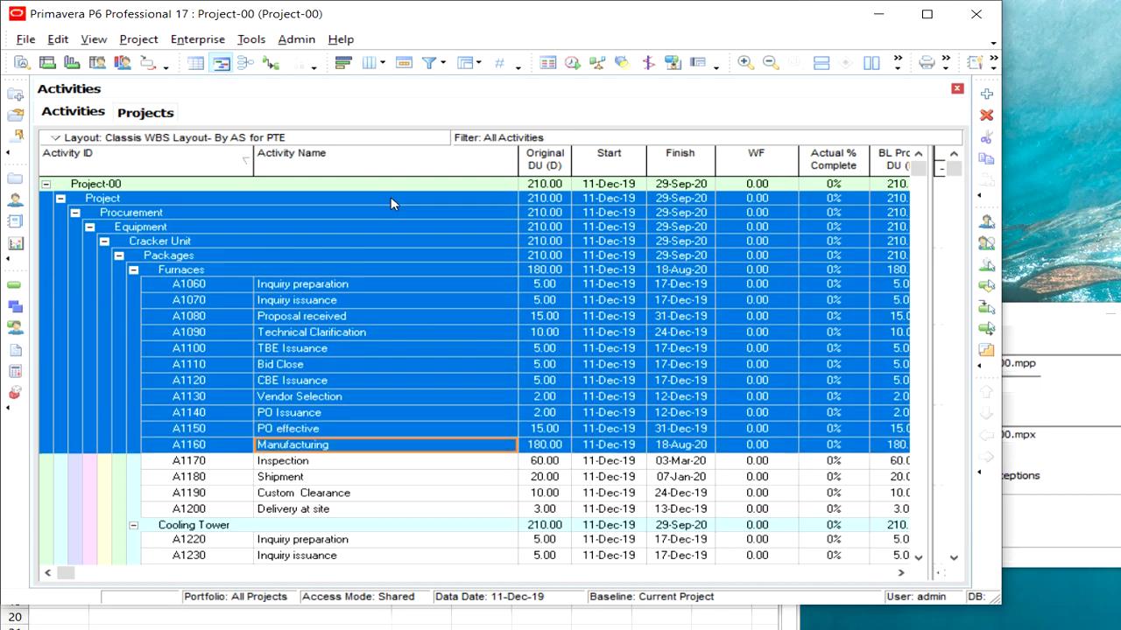
key(shift+Down)
key(shift+Down)
key(shift+Down)
key(shift+Down)
key(shift+Down)
key(shift+Down)
key(shift+Down)
key(shift+Down)
key(shift+Down)
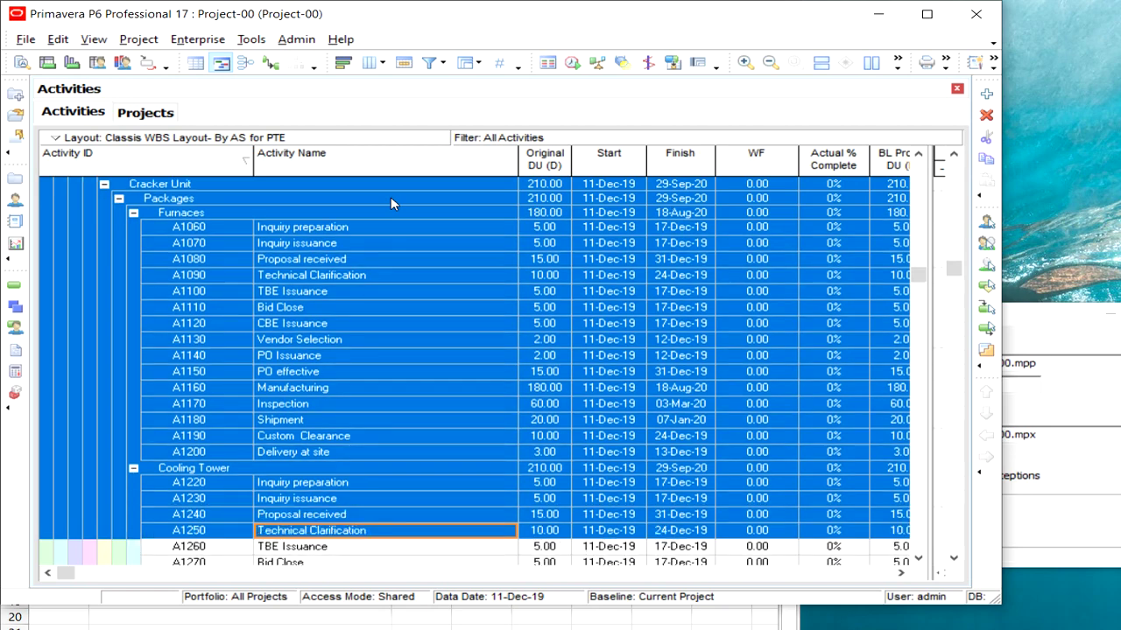
key(shift+Down)
key(shift+Down)
key(shift+Down)
key(shift+Down)
key(shift+Down)
key(shift+Down)
key(shift+Down)
key(shift+Down)
key(shift+Down)
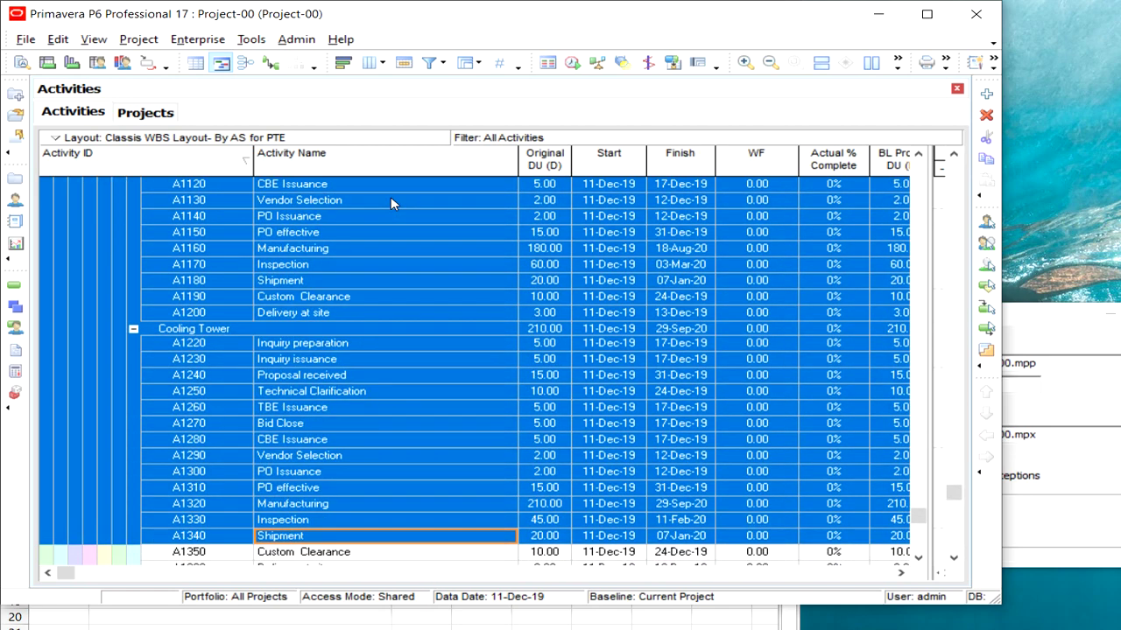
scroll(442, 388, down, 1)
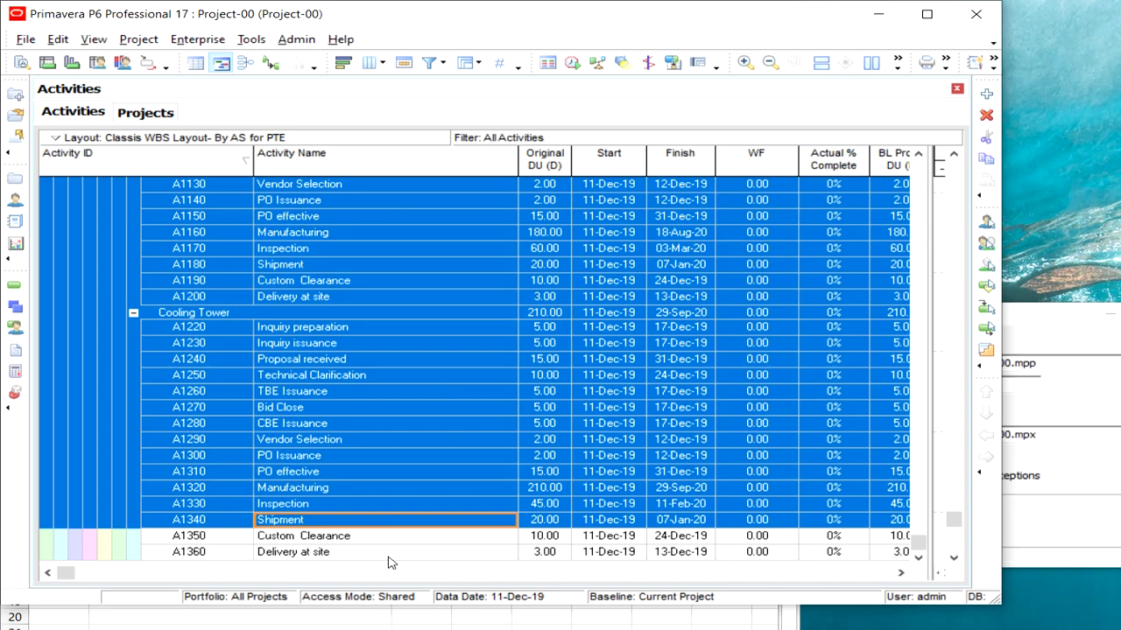